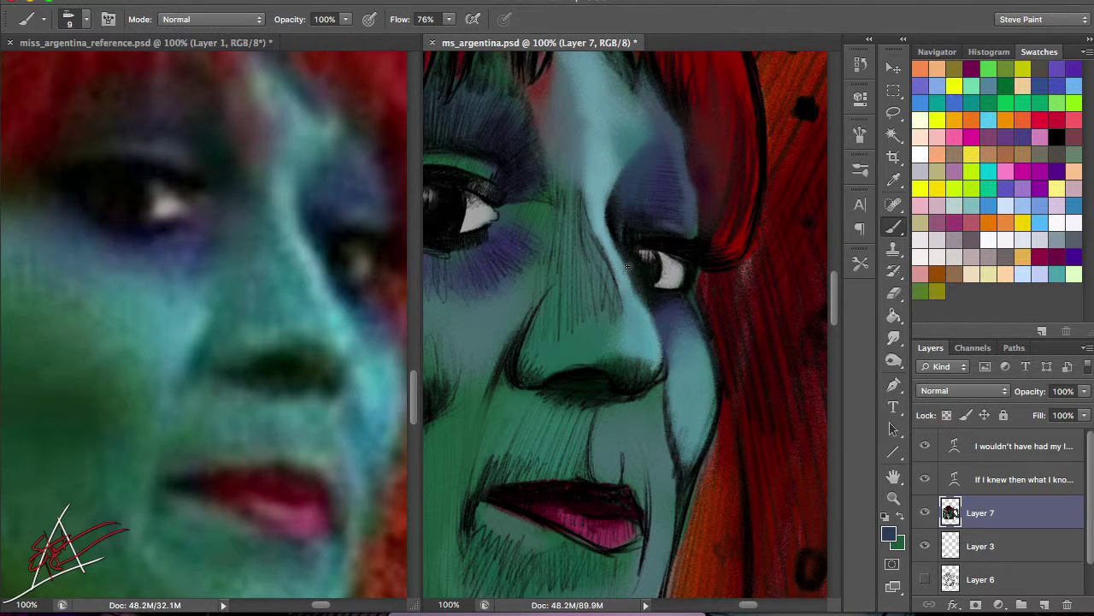
Step: Enlarge the brush to 20 px and paint sampled teal tones over the sketch lines on the nose and surrounding skin
{"action": "key", "text": "bracketright"}
{"action": "key", "text": "bracketright"}
{"action": "left_click", "coordinate": [649, 365], "text": "alt"}
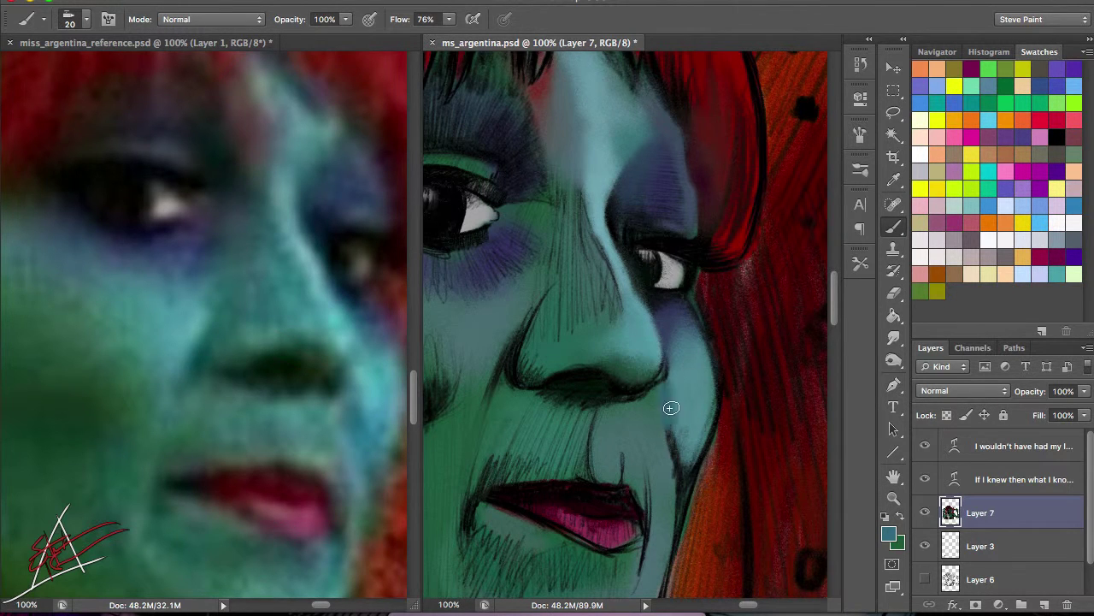
{"action": "scroll", "coordinate": [709, 403], "scroll_direction": "down", "scroll_amount": 3}
{"action": "mouse_move", "coordinate": [647, 337]}
{"action": "left_mouse_down"}
{"action": "mouse_move", "coordinate": [627, 356]}
{"action": "mouse_move", "coordinate": [638, 470]}
{"action": "left_mouse_up"}
{"action": "key", "text": "bracketleft"}
{"action": "mouse_move", "coordinate": [513, 261]}
{"action": "left_mouse_down"}
{"action": "mouse_move", "coordinate": [453, 311]}
{"action": "mouse_move", "coordinate": [531, 306]}
{"action": "left_mouse_up"}
{"action": "mouse_move", "coordinate": [535, 238]}
{"action": "left_mouse_down"}
{"action": "mouse_move", "coordinate": [598, 224]}
{"action": "mouse_move", "coordinate": [606, 245]}
{"action": "mouse_move", "coordinate": [587, 151]}
{"action": "mouse_move", "coordinate": [526, 226]}
{"action": "left_mouse_up"}
{"action": "left_click_drag", "start_coordinate": [539, 293], "coordinate": [593, 231]}
Step: Refine the edges and underside of the nose with a smaller brush and sampled skin tones
{"action": "key", "text": "bracketleft"}
{"action": "key", "text": "bracketleft"}
{"action": "key", "text": "bracketleft"}
{"action": "key", "text": "bracketleft"}
{"action": "key", "text": "bracketleft"}
{"action": "left_click", "coordinate": [625, 115], "text": "alt"}
{"action": "left_click_drag", "start_coordinate": [625, 115], "coordinate": [673, 161]}
{"action": "mouse_move", "coordinate": [579, 362]}
{"action": "left_mouse_down"}
{"action": "mouse_move", "coordinate": [539, 385]}
{"action": "mouse_move", "coordinate": [570, 324]}
{"action": "mouse_move", "coordinate": [598, 340]}
{"action": "mouse_move", "coordinate": [644, 329]}
{"action": "mouse_move", "coordinate": [489, 476]}
{"action": "mouse_move", "coordinate": [594, 257]}
{"action": "mouse_move", "coordinate": [607, 428]}
{"action": "left_mouse_up"}
Step: Blend softer sampled tones around the nose bridge and beneath the left eye using a larger brush
{"action": "key", "text": "bracketright"}
{"action": "key", "text": "bracketright"}
{"action": "key", "text": "bracketright"}
{"action": "key", "text": "bracketright"}
{"action": "left_click", "coordinate": [671, 212], "text": "alt"}
{"action": "mouse_move", "coordinate": [671, 212]}
{"action": "left_mouse_down"}
{"action": "mouse_move", "coordinate": [645, 257]}
{"action": "mouse_move", "coordinate": [666, 271]}
{"action": "left_mouse_up"}
{"action": "left_click_drag", "start_coordinate": [569, 371], "coordinate": [655, 252]}
Step: Paint dark blue-grey shadow into the left eye socket and up to the hairline between the strands
{"action": "left_click", "coordinate": [735, 400], "text": "alt"}
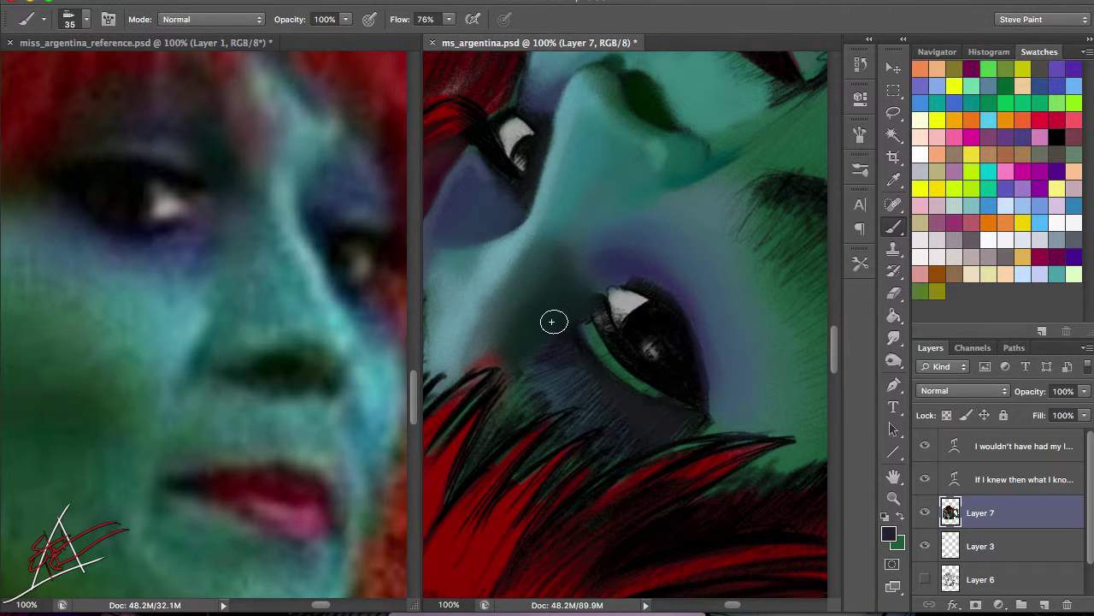
{"action": "left_click_drag", "start_coordinate": [554, 317], "coordinate": [548, 228]}
{"action": "key", "text": "bracketleft"}
{"action": "left_click", "coordinate": [676, 252], "text": "alt"}
{"action": "mouse_move", "coordinate": [676, 252]}
{"action": "left_mouse_down"}
{"action": "mouse_move", "coordinate": [684, 171]}
{"action": "mouse_move", "coordinate": [667, 146]}
{"action": "left_mouse_up"}
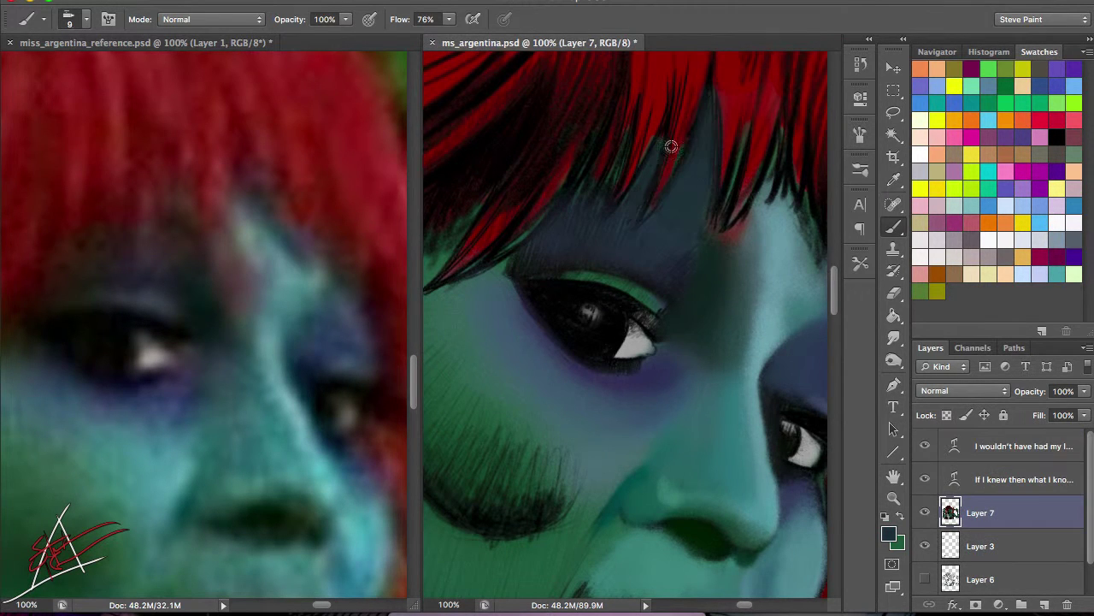
Step: Paint sampled green tones over the dark hatching on the left cheek, working from small to larger strokes
{"action": "key", "text": "ctrl+minus"}
{"action": "key", "text": "bracketleft"}
{"action": "left_click", "coordinate": [653, 388], "text": "alt"}
{"action": "left_click_drag", "start_coordinate": [654, 387], "coordinate": [630, 420]}
{"action": "left_click", "coordinate": [641, 386], "text": "alt"}
{"action": "key", "text": "bracketright"}
{"action": "key", "text": "bracketright"}
{"action": "key", "text": "bracketright"}
{"action": "key", "text": "bracketright"}
{"action": "mouse_move", "coordinate": [594, 386]}
{"action": "left_mouse_down"}
{"action": "mouse_move", "coordinate": [559, 407]}
{"action": "mouse_move", "coordinate": [627, 402]}
{"action": "mouse_move", "coordinate": [572, 422]}
{"action": "mouse_move", "coordinate": [608, 411]}
{"action": "mouse_move", "coordinate": [561, 349]}
{"action": "mouse_move", "coordinate": [572, 431]}
{"action": "mouse_move", "coordinate": [557, 441]}
{"action": "mouse_move", "coordinate": [543, 386]}
{"action": "mouse_move", "coordinate": [595, 399]}
{"action": "mouse_move", "coordinate": [464, 362]}
{"action": "left_mouse_up"}
Step: Shade the lower cheek and outer face edge in dark green, reducing the brush to 35 px for the jaw
{"action": "left_click", "coordinate": [164, 373]}
{"action": "key", "text": "ctrl+minus"}
{"action": "left_click_drag", "start_coordinate": [580, 320], "coordinate": [547, 339]}
{"action": "key", "text": "bracketright"}
{"action": "left_click_drag", "start_coordinate": [511, 376], "coordinate": [499, 407]}
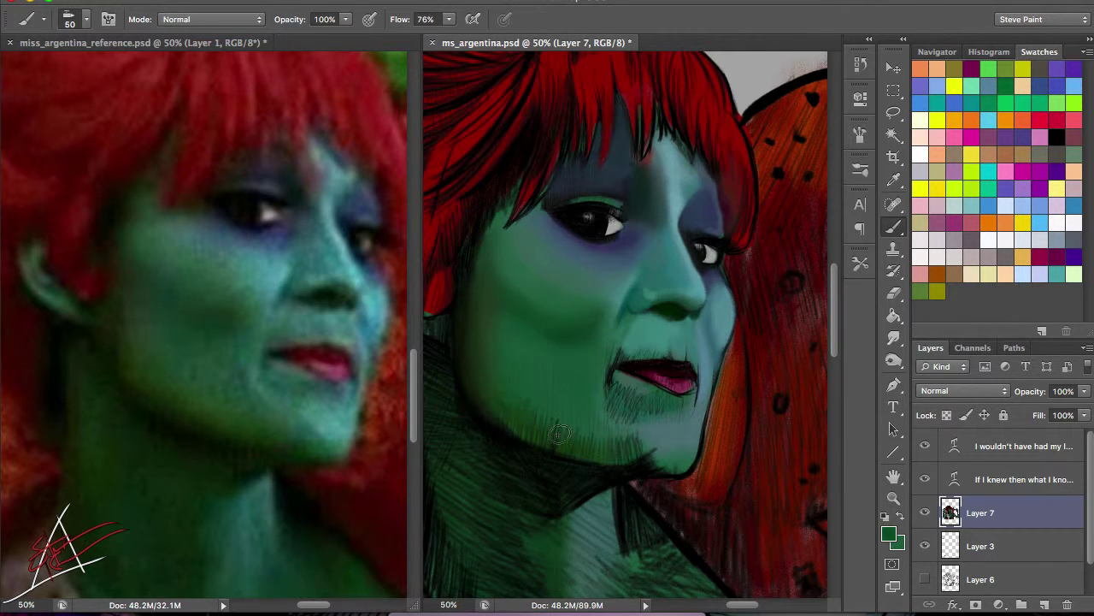
{"action": "key", "text": "bracketleft"}
{"action": "left_click_drag", "start_coordinate": [464, 339], "coordinate": [485, 324]}
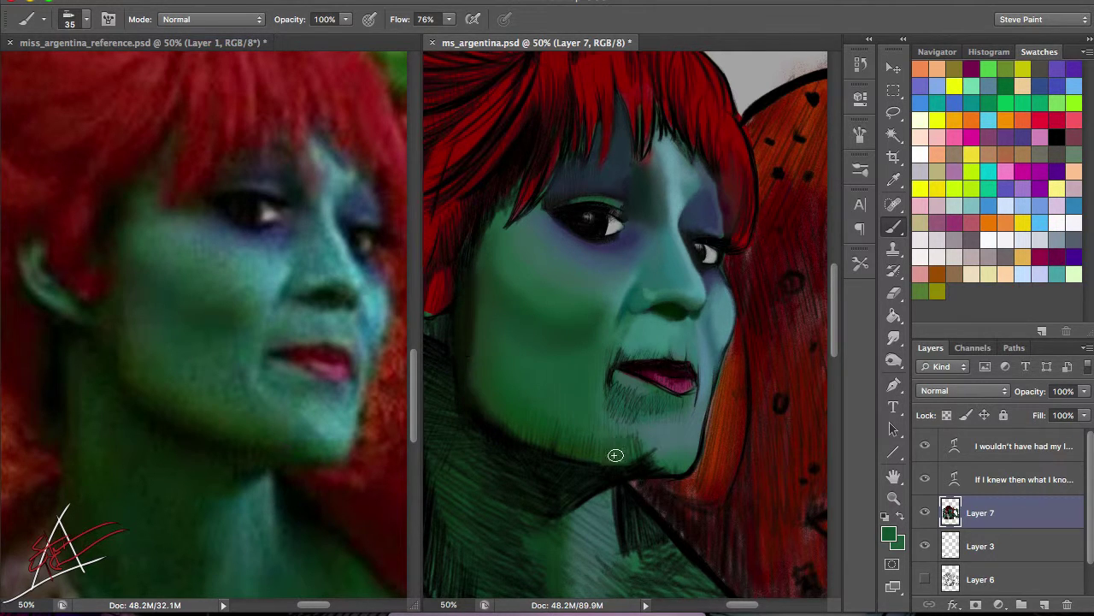
Step: Blend the hatching along the jawline and chin into smooth sampled green skin tones
{"action": "left_click_drag", "start_coordinate": [614, 454], "coordinate": [561, 385]}
{"action": "key", "text": "bracketright"}
{"action": "left_click", "coordinate": [602, 392], "text": "alt"}
{"action": "key", "text": "bracketleft"}
{"action": "key", "text": "bracketleft"}
{"action": "key", "text": "bracketleft"}
{"action": "key", "text": "bracketleft"}
{"action": "key", "text": "bracketleft"}
{"action": "key", "text": "bracketleft"}
{"action": "key", "text": "bracketleft"}
{"action": "key", "text": "bracketleft"}
{"action": "key", "text": "Escape"}
Step: Sample a muted green and paint over the hatching between the nose and the upper lip
{"action": "key", "text": "bracketright"}
{"action": "key", "text": "bracketright"}
{"action": "left_click", "coordinate": [517, 345], "text": "alt"}
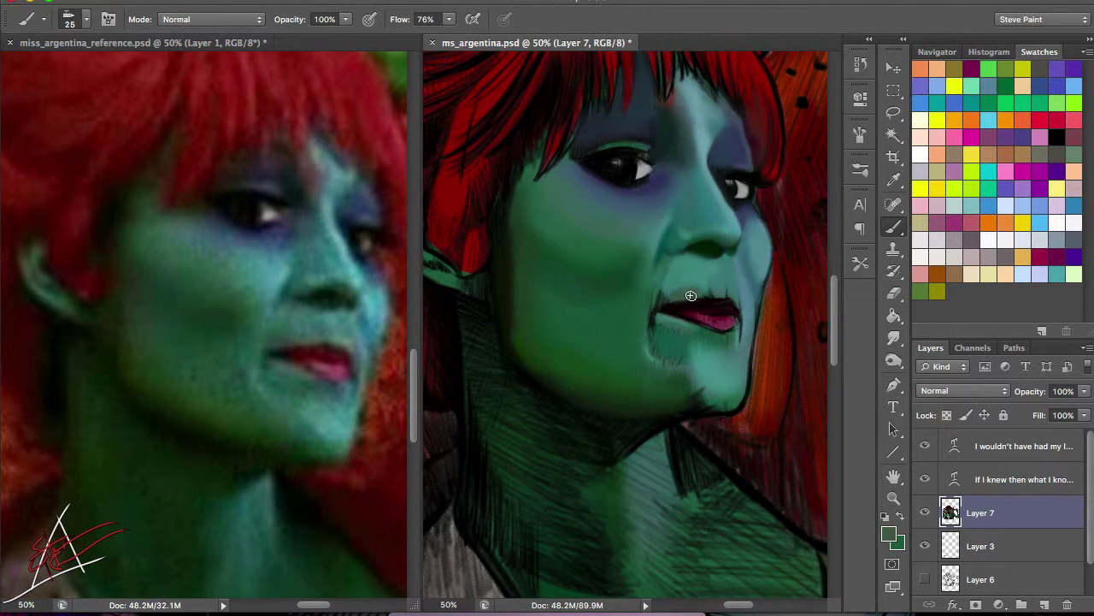
{"action": "key", "text": "bracketright"}
{"action": "key", "text": "bracketright"}
{"action": "key", "text": "bracketright"}
{"action": "mouse_move", "coordinate": [700, 284]}
{"action": "left_mouse_down"}
{"action": "mouse_move", "coordinate": [706, 313]}
{"action": "mouse_move", "coordinate": [613, 254]}
{"action": "left_mouse_up"}
Step: Paint the lips with sampled dark red and smooth the hatched skin below the mouth with sampled skin color
{"action": "left_click", "coordinate": [612, 255], "text": "alt"}
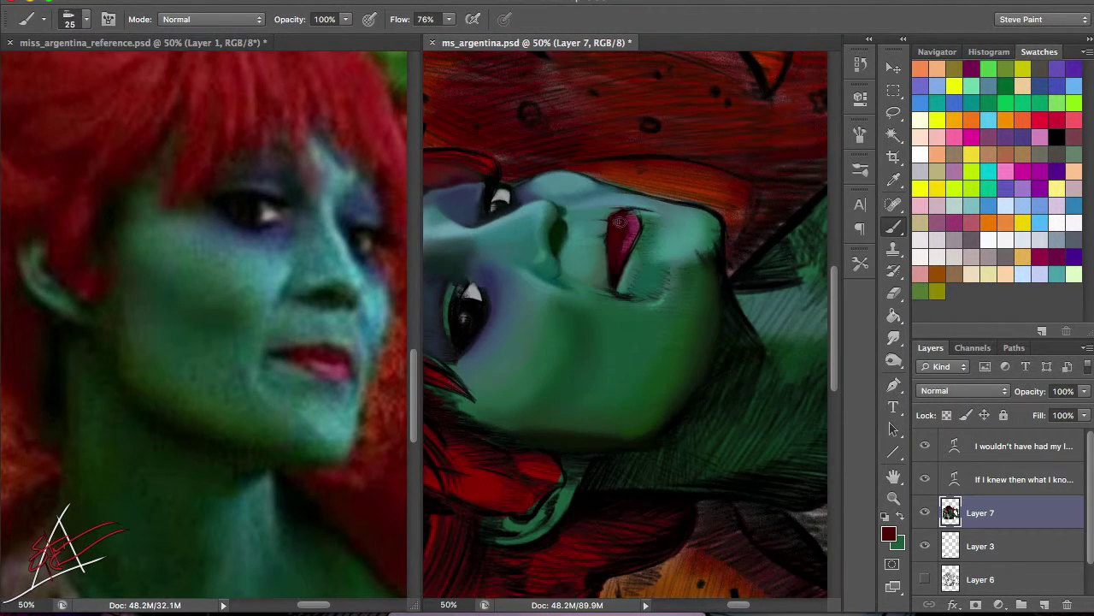
{"action": "mouse_move", "coordinate": [637, 236]}
{"action": "left_mouse_down"}
{"action": "mouse_move", "coordinate": [631, 268]}
{"action": "mouse_move", "coordinate": [671, 295]}
{"action": "left_mouse_up"}
{"action": "left_click", "coordinate": [662, 274], "text": "alt"}
{"action": "key", "text": "bracketright"}
{"action": "key", "text": "bracketright"}
{"action": "left_click", "coordinate": [716, 227]}
{"action": "key", "text": "Escape"}
Step: Paint deep red over the hatched side of the hair with a 70 px brush, sampling color from the reference photo
{"action": "key", "text": "ctrl+0"}
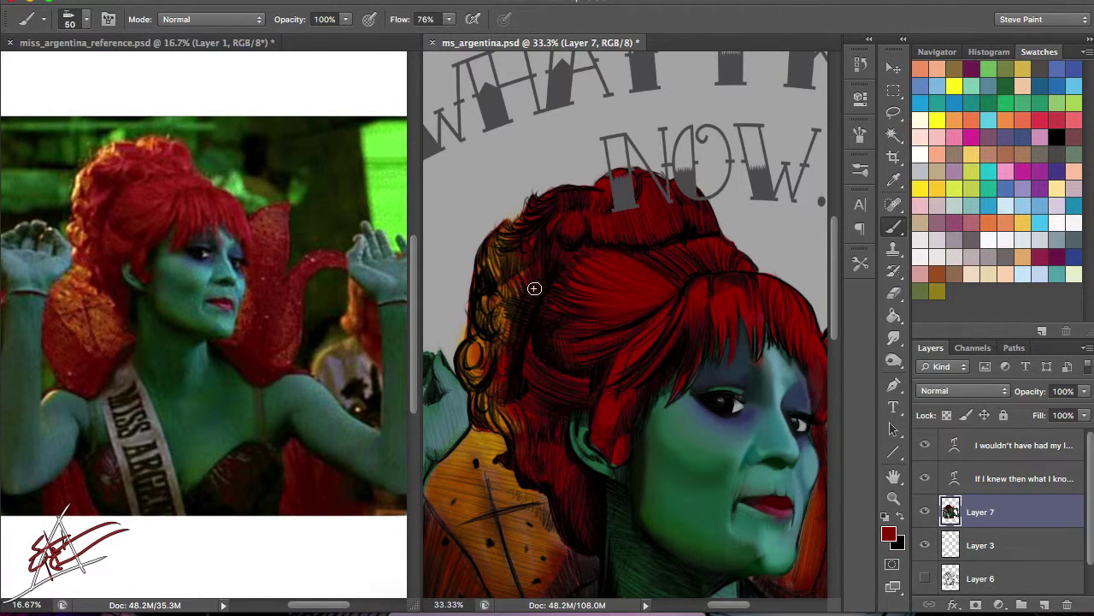
{"action": "key", "text": "bracketright"}
{"action": "key", "text": "bracketright"}
{"action": "key", "text": "bracketright"}
{"action": "key", "text": "bracketright"}
{"action": "key", "text": "bracketright"}
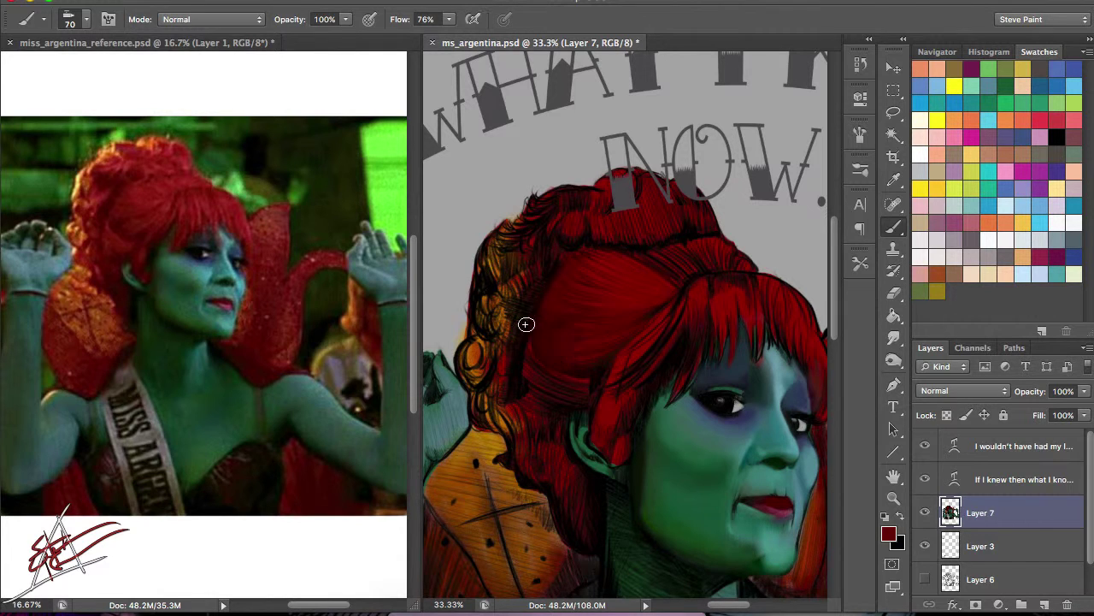
{"action": "left_click", "coordinate": [137, 191], "text": "alt"}
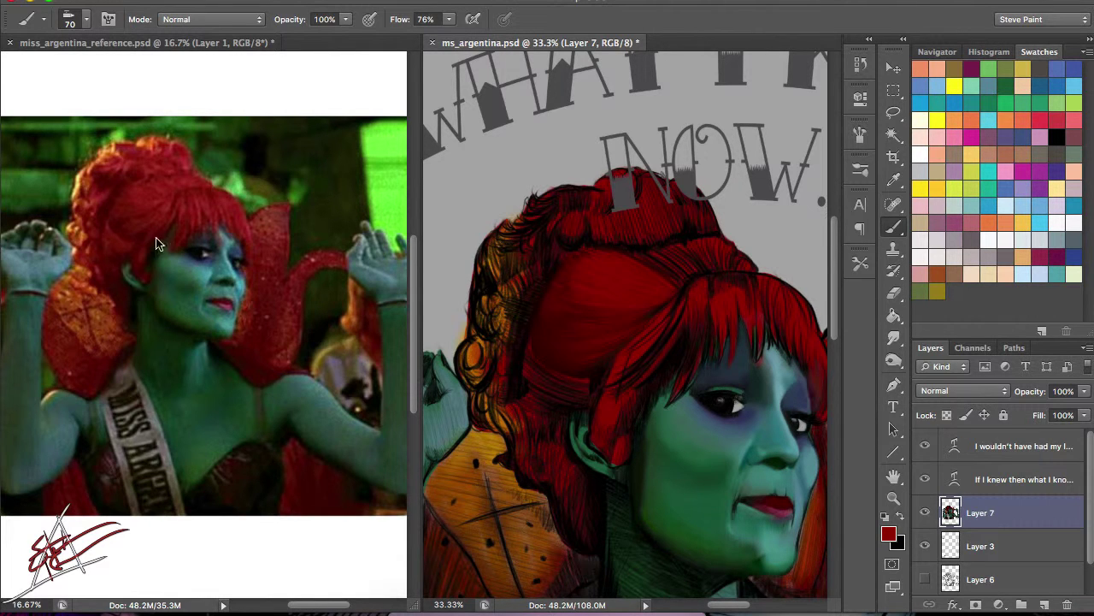
Step: Shade the lower back hair and the sideburn beside the ear with sampled dark brown and red tones
{"action": "left_click", "coordinate": [536, 337], "text": "alt"}
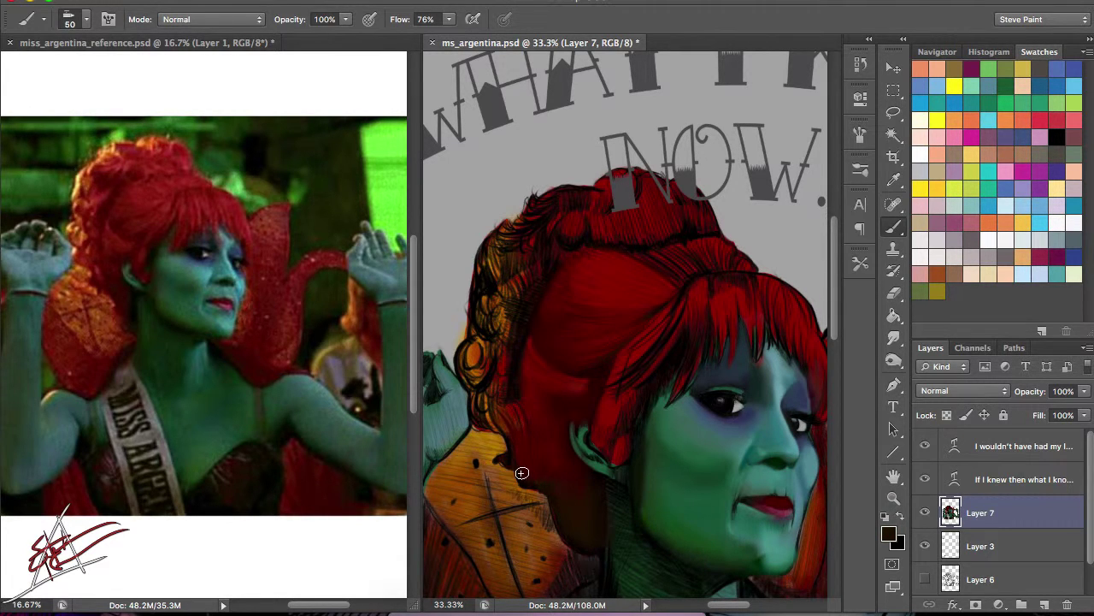
{"action": "left_click_drag", "start_coordinate": [601, 439], "coordinate": [635, 417]}
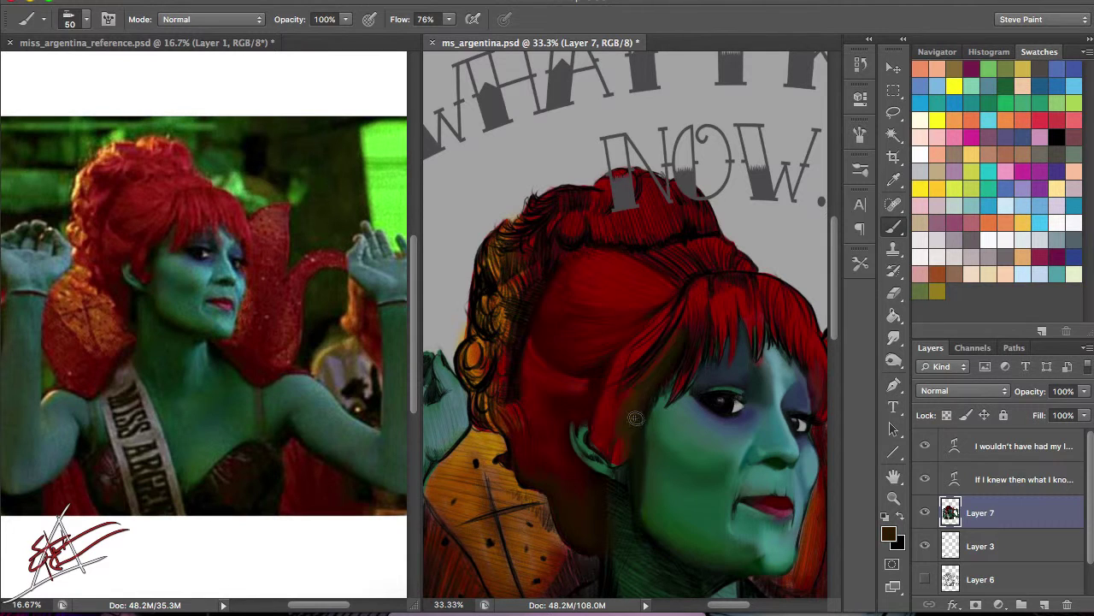
{"action": "key", "text": "bracketright"}
{"action": "key", "text": "bracketright"}
{"action": "key", "text": "bracketright"}
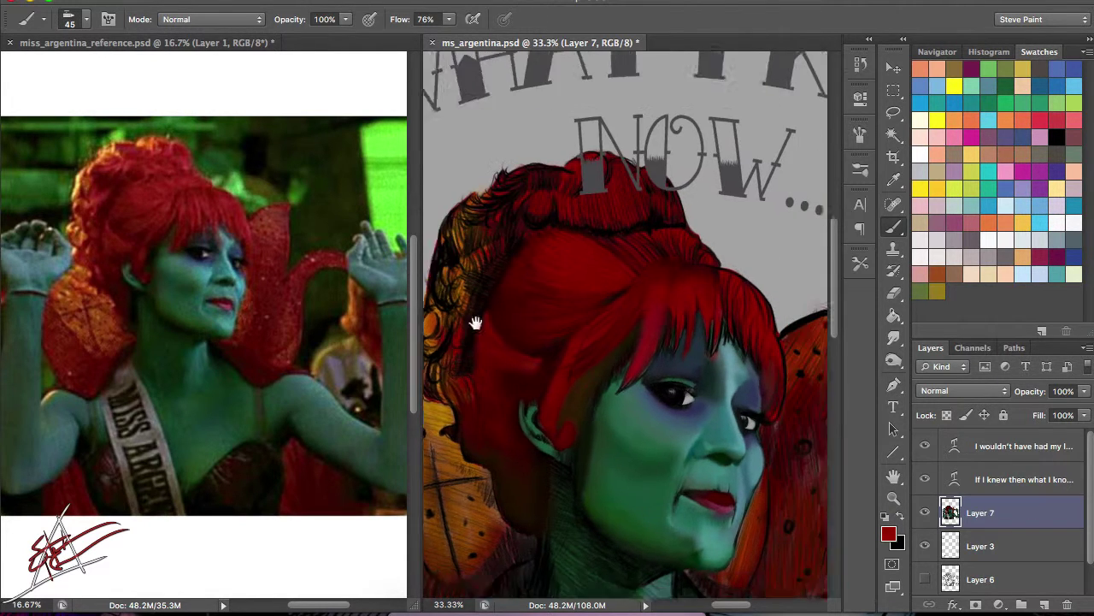
Step: Paint sampled reds over the black line work on the bangs and the top bun
{"action": "left_click_drag", "start_coordinate": [615, 247], "coordinate": [577, 283]}
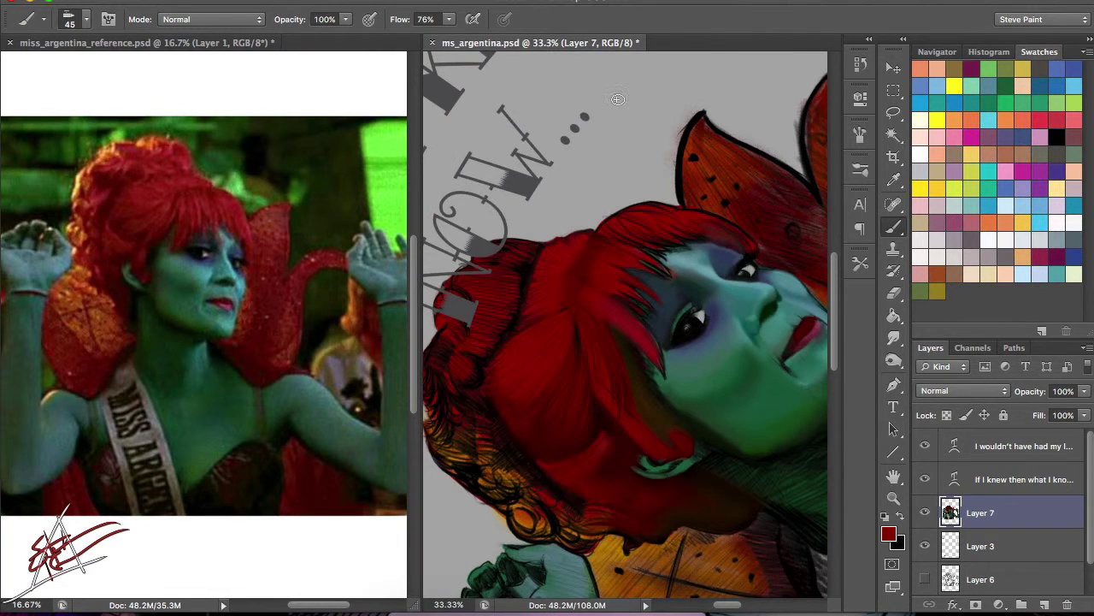
{"action": "mouse_move", "coordinate": [461, 359]}
{"action": "left_mouse_down"}
{"action": "mouse_move", "coordinate": [532, 340]}
{"action": "mouse_move", "coordinate": [498, 355]}
{"action": "left_mouse_up"}
{"action": "left_click_drag", "start_coordinate": [507, 284], "coordinate": [543, 325]}
{"action": "left_click_drag", "start_coordinate": [579, 381], "coordinate": [568, 338]}
{"action": "left_click", "coordinate": [646, 260], "text": "alt"}
{"action": "left_click", "coordinate": [587, 432], "text": "alt"}
{"action": "left_click_drag", "start_coordinate": [581, 402], "coordinate": [508, 302]}
{"action": "mouse_move", "coordinate": [568, 268]}
{"action": "left_mouse_down"}
{"action": "mouse_move", "coordinate": [535, 297]}
{"action": "mouse_move", "coordinate": [538, 248]}
{"action": "mouse_move", "coordinate": [569, 227]}
{"action": "left_mouse_up"}
Step: Add sampled color to the top of the updo and orange highlights along its back edge with a 45 px brush
{"action": "key", "text": "bracketleft"}
{"action": "key", "text": "bracketleft"}
{"action": "left_click", "coordinate": [509, 282], "text": "alt"}
{"action": "key", "text": "bracketright"}
{"action": "key", "text": "bracketright"}
{"action": "key", "text": "bracketright"}
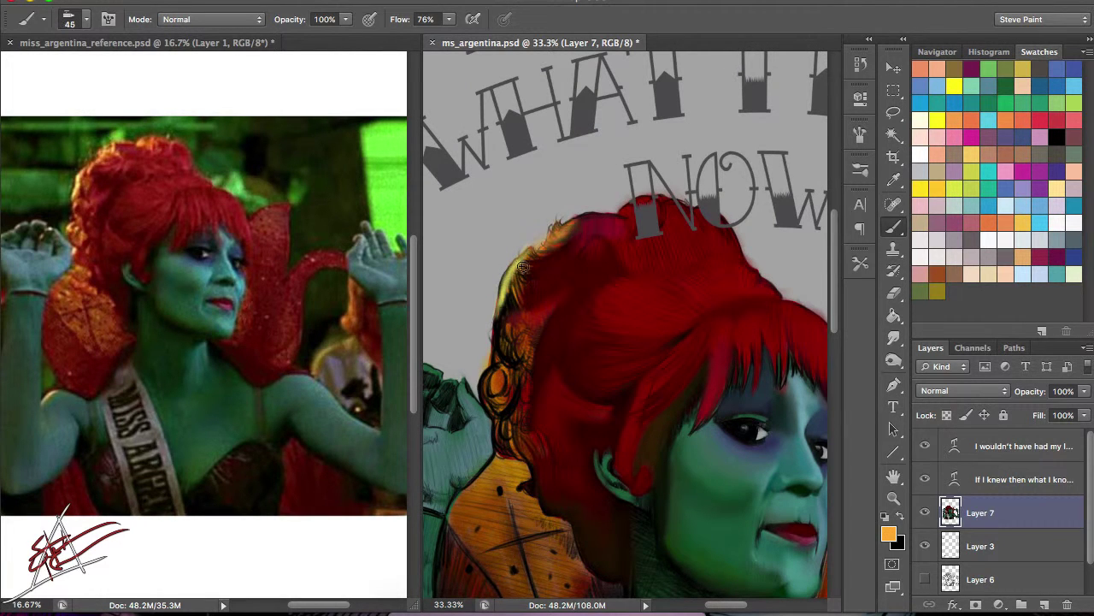
Step: Paint the curls at the back of the hair in orange and dark red, using colors sampled from painting and reference
{"action": "left_click", "coordinate": [522, 342], "text": "alt"}
{"action": "mouse_move", "coordinate": [517, 359]}
{"action": "left_mouse_down"}
{"action": "mouse_move", "coordinate": [491, 402]}
{"action": "mouse_move", "coordinate": [479, 282]}
{"action": "left_mouse_up"}
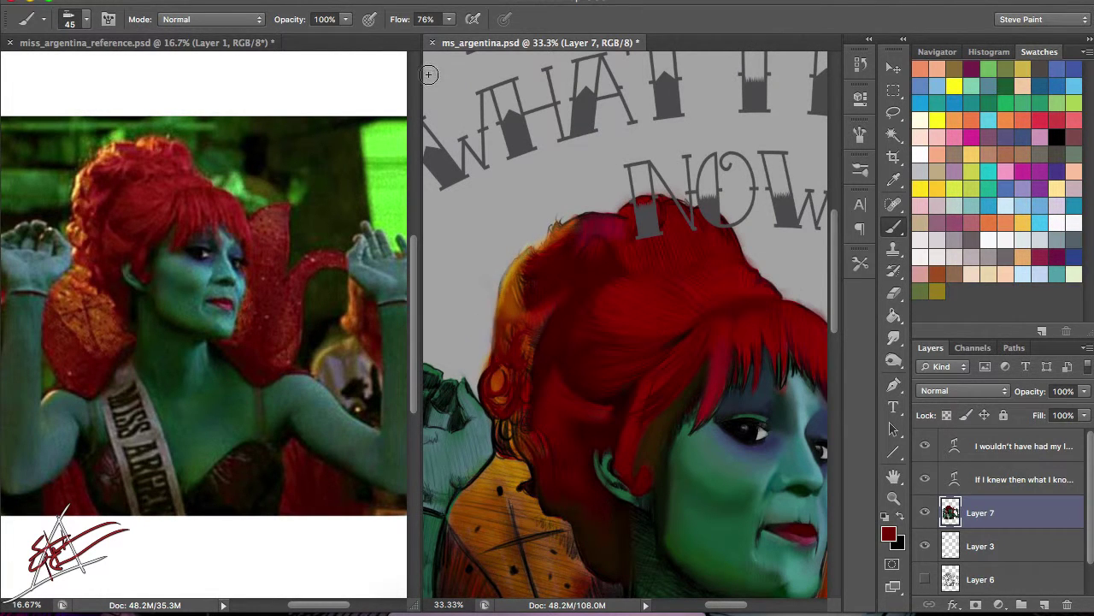
{"action": "left_click_drag", "start_coordinate": [492, 367], "coordinate": [484, 325]}
{"action": "left_click_drag", "start_coordinate": [526, 253], "coordinate": [500, 298]}
{"action": "key", "text": "bracketleft"}
{"action": "left_click", "coordinate": [86, 252], "text": "alt"}
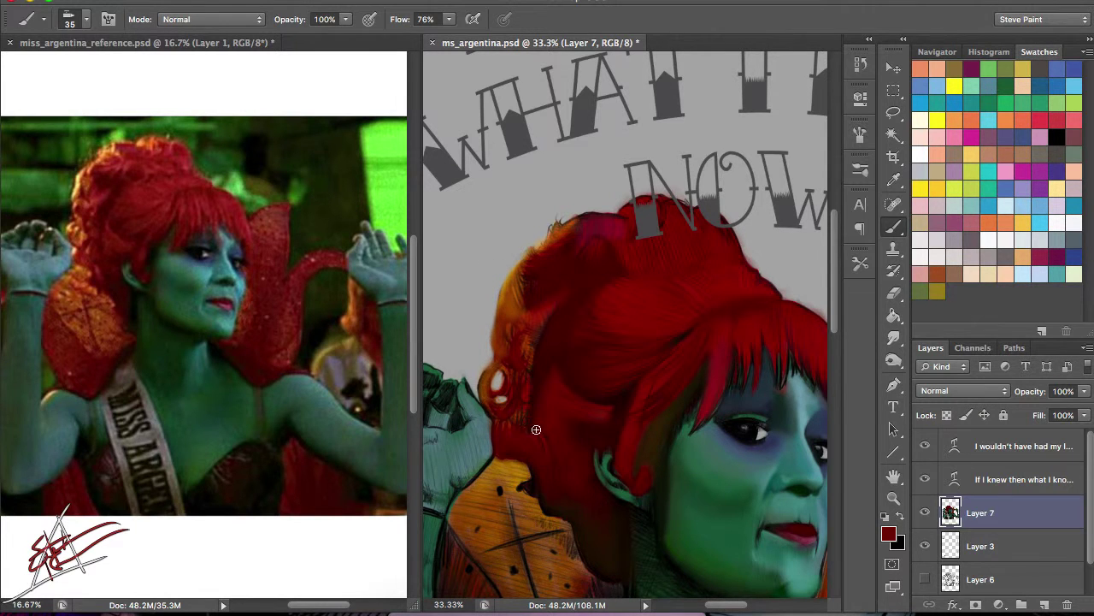
{"action": "left_click", "coordinate": [517, 346], "text": "alt"}
Step: Paint dark shading over the left collar petal where it meets the hair, sampling the shadow from the reference
{"action": "key", "text": "super+minus"}
{"action": "key", "text": "super+minus"}
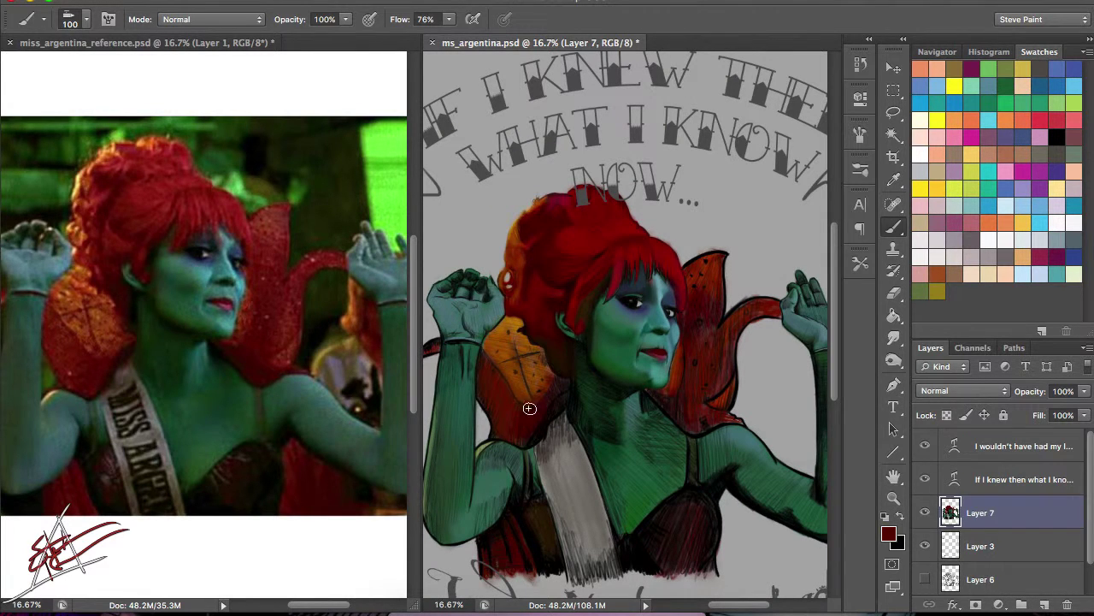
{"action": "left_click", "coordinate": [113, 346], "text": "alt"}
{"action": "key", "text": "bracketleft"}
{"action": "key", "text": "bracketleft"}
{"action": "key", "text": "bracketleft"}
{"action": "key", "text": "bracketleft"}
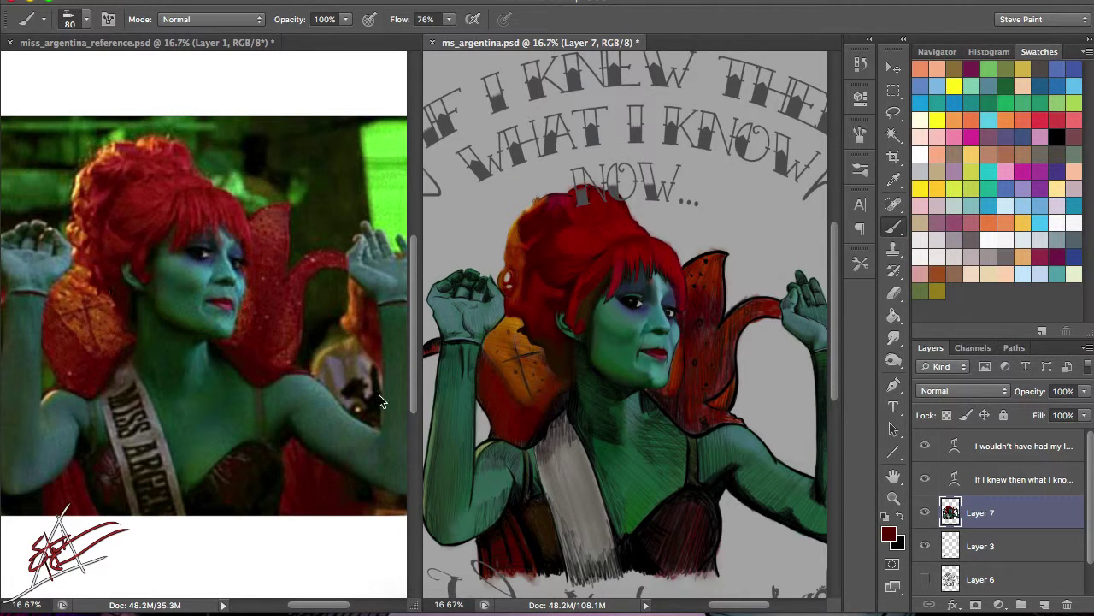
Step: Sample the arm's green and paint over the hatching on the raised left arm with a larger brush
{"action": "left_click", "coordinate": [459, 383], "text": "alt"}
{"action": "key", "text": "bracketright"}
{"action": "key", "text": "bracketright"}
{"action": "key", "text": "bracketright"}
{"action": "key", "text": "bracketright"}
{"action": "key", "text": "bracketright"}
{"action": "key", "text": "bracketright"}
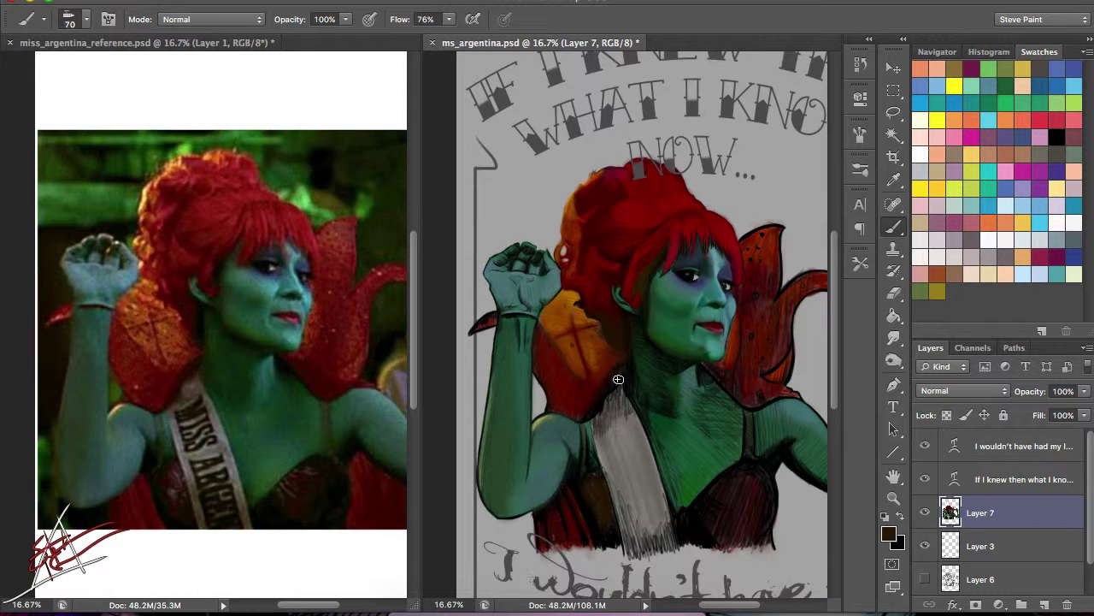
Step: Paint the neck and chest in sampled greens and darken the bodice with deep olive
{"action": "key", "text": "bracketleft"}
{"action": "left_click", "coordinate": [384, 450], "text": "alt"}
{"action": "key", "text": "d"}
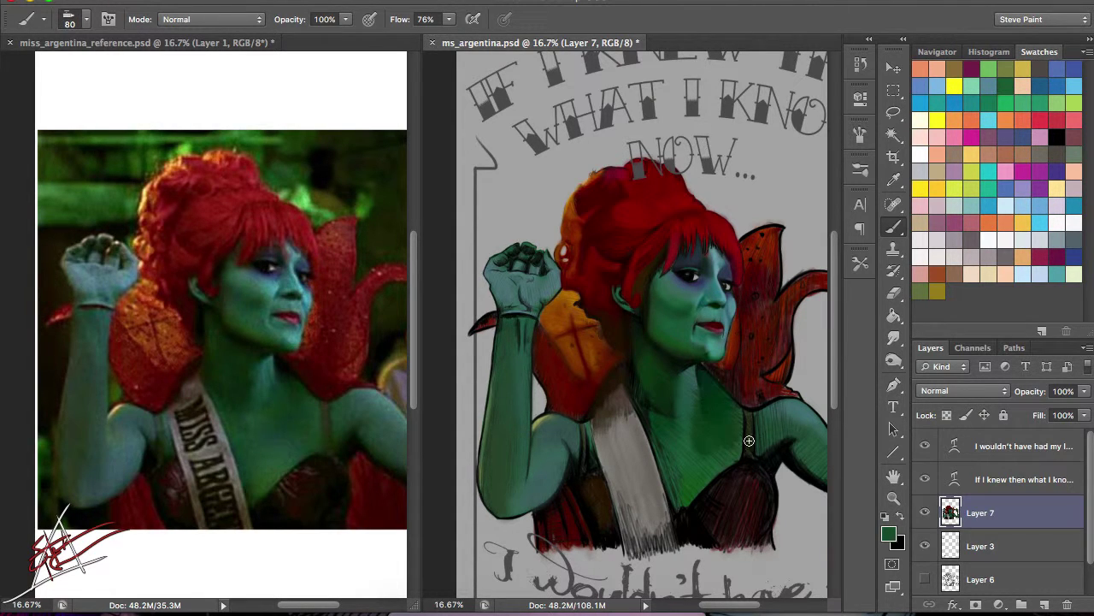
{"action": "left_click", "coordinate": [651, 395], "text": "alt"}
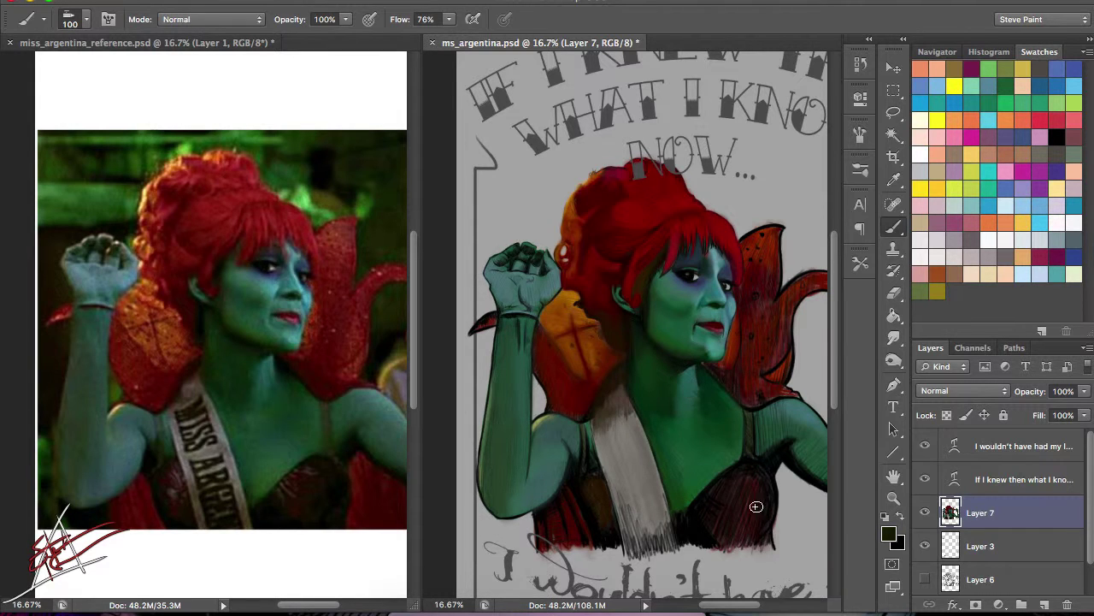
Step: Sample the collar red from the reference and paint over the lines and spots on the right collar petals
{"action": "left_click", "coordinate": [325, 355], "text": "alt"}
{"action": "left_click_drag", "start_coordinate": [768, 313], "coordinate": [747, 349]}
{"action": "mouse_move", "coordinate": [756, 229]}
{"action": "left_mouse_down"}
{"action": "mouse_move", "coordinate": [777, 267]}
{"action": "mouse_move", "coordinate": [755, 245]}
{"action": "mouse_move", "coordinate": [731, 316]}
{"action": "mouse_move", "coordinate": [749, 249]}
{"action": "mouse_move", "coordinate": [722, 362]}
{"action": "mouse_move", "coordinate": [744, 296]}
{"action": "left_mouse_up"}
{"action": "left_click", "coordinate": [751, 295], "text": "alt"}
{"action": "key", "text": "bracketright"}
{"action": "key", "text": "bracketright"}
{"action": "key", "text": "bracketright"}
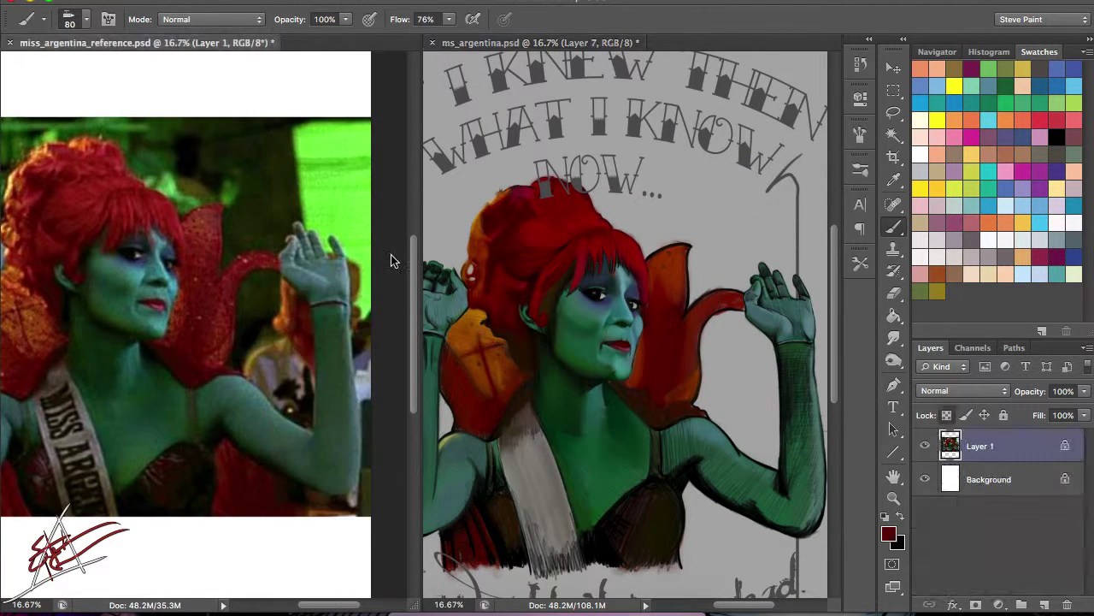
Step: Paint sampled dark greens over the hatching on the right shoulder, upper arm and forearm
{"action": "left_click", "coordinate": [690, 417]}
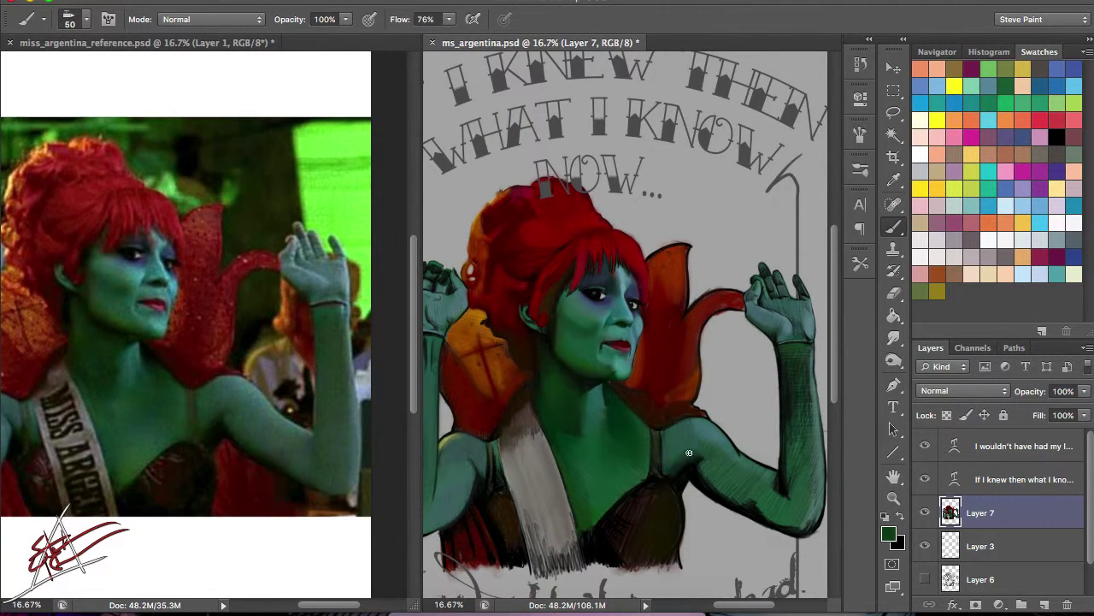
{"action": "left_click_drag", "start_coordinate": [680, 460], "coordinate": [506, 487]}
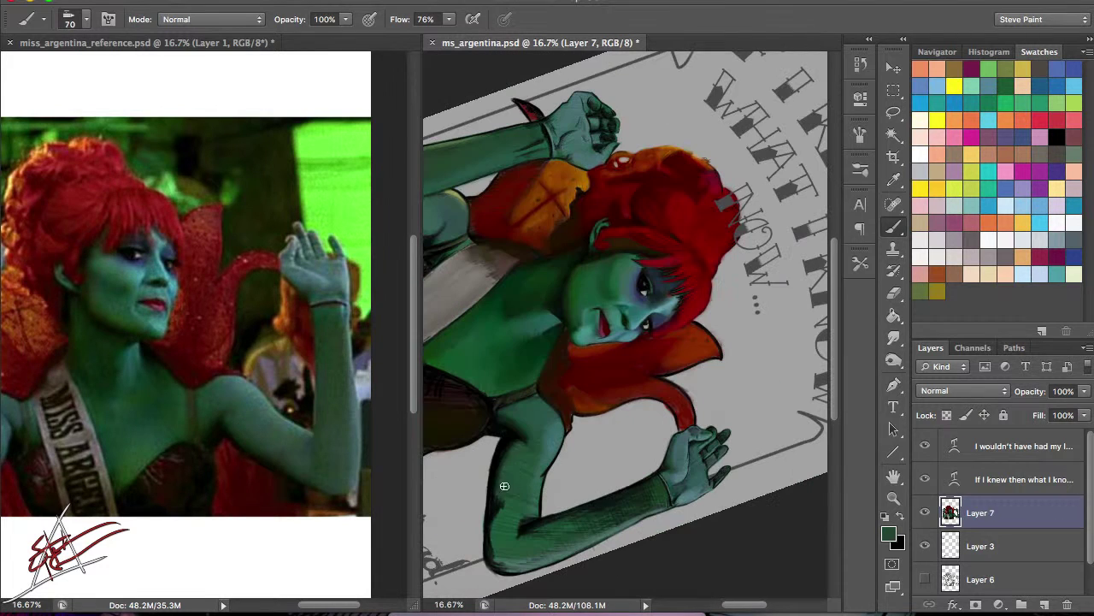
{"action": "left_click", "coordinate": [501, 534], "text": "alt"}
{"action": "key", "text": "bracketleft"}
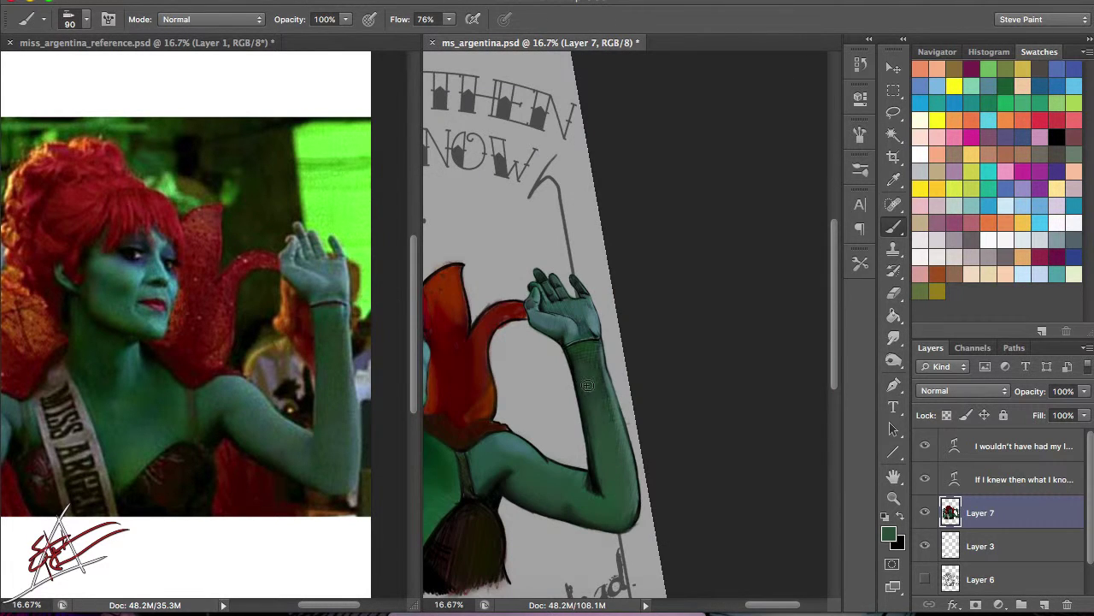
{"action": "left_click_drag", "start_coordinate": [580, 360], "coordinate": [590, 347]}
{"action": "left_click_drag", "start_coordinate": [633, 530], "coordinate": [623, 458]}
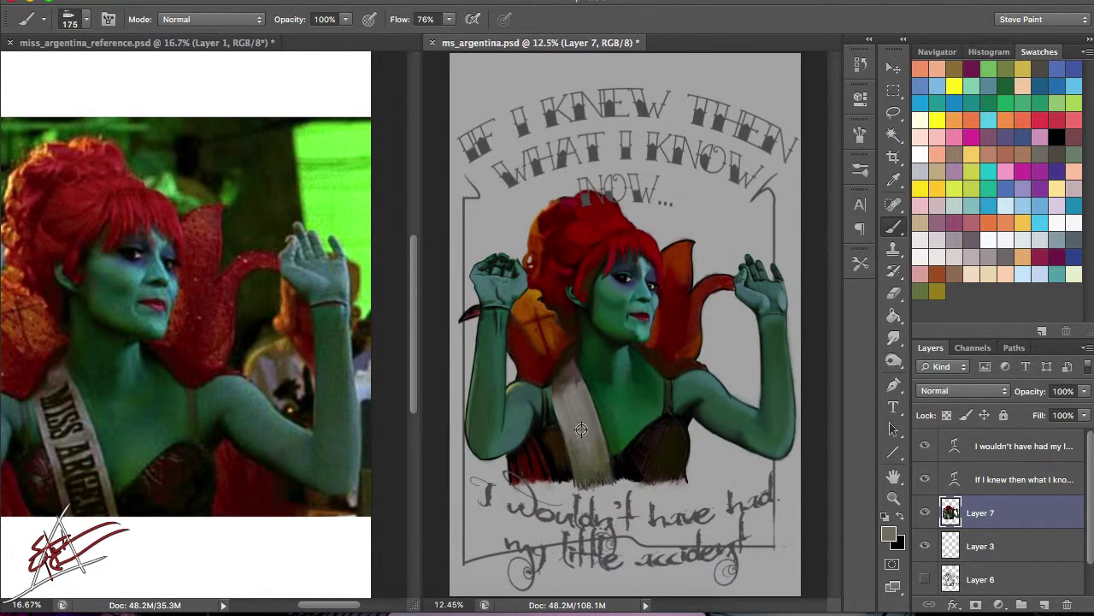
Step: Shrink the brush and repaint the raised hand's details with sampled skin tones
{"action": "key", "text": "bracketleft"}
{"action": "scroll", "coordinate": [510, 403], "scroll_direction": "up", "scroll_amount": 4}
{"action": "key", "text": "bracketleft"}
{"action": "key", "text": "bracketleft"}
{"action": "key", "text": "bracketleft"}
{"action": "key", "text": "bracketleft"}
{"action": "key", "text": "bracketleft"}
{"action": "key", "text": "bracketleft"}
{"action": "key", "text": "bracketleft"}
{"action": "key", "text": "bracketleft"}
{"action": "key", "text": "bracketleft"}
{"action": "key", "text": "bracketleft"}
{"action": "mouse_move", "coordinate": [555, 167]}
{"action": "left_mouse_down"}
{"action": "mouse_move", "coordinate": [598, 162]}
{"action": "mouse_move", "coordinate": [589, 205]}
{"action": "mouse_move", "coordinate": [528, 177]}
{"action": "left_mouse_up"}
{"action": "left_click", "coordinate": [511, 204], "text": "alt"}
{"action": "left_click_drag", "start_coordinate": [664, 261], "coordinate": [637, 299]}
Step: Paint the dark red drapery beside the bodice with sampled colors, enlarging the brush to 60 px
{"action": "left_click", "coordinate": [140, 212], "text": "alt"}
{"action": "scroll", "coordinate": [513, 273], "scroll_direction": "down", "scroll_amount": 2}
{"action": "left_click", "coordinate": [550, 419], "text": "alt"}
{"action": "left_click", "coordinate": [608, 310], "text": "alt"}
{"action": "left_click", "coordinate": [582, 441], "text": "alt"}
{"action": "mouse_move", "coordinate": [582, 441]}
{"action": "left_mouse_down"}
{"action": "mouse_move", "coordinate": [644, 267]}
{"action": "mouse_move", "coordinate": [570, 313]}
{"action": "mouse_move", "coordinate": [571, 327]}
{"action": "left_mouse_up"}
{"action": "key", "text": "bracketright"}
{"action": "key", "text": "bracketright"}
{"action": "key", "text": "bracketright"}
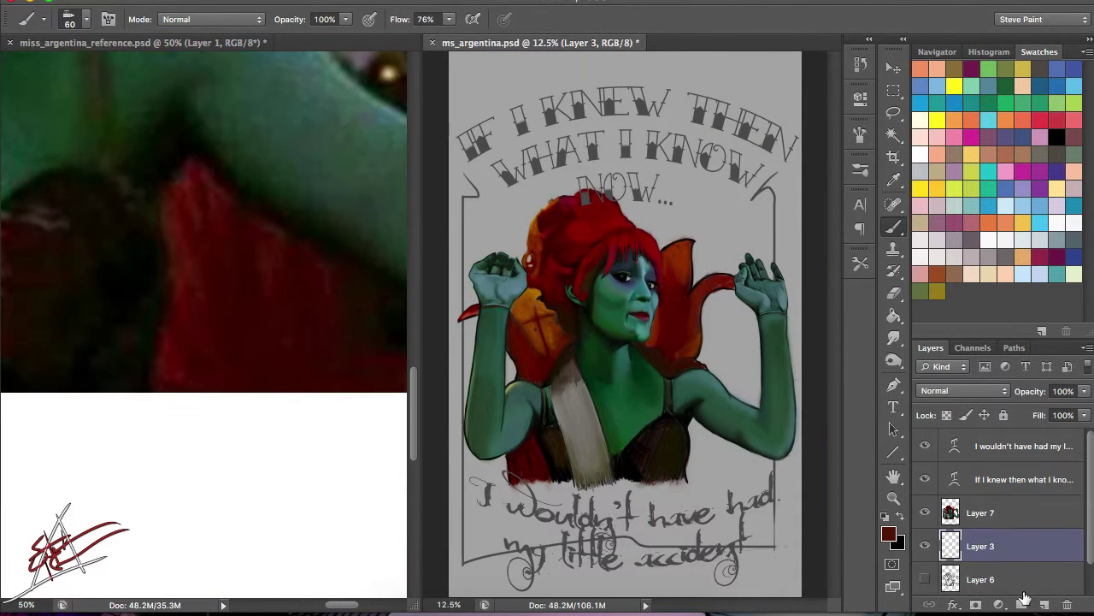
Step: Add a new layer and paint dark red drapery beside the bodice on the right-hand side of the figure
{"action": "left_click", "coordinate": [1044, 605]}
{"action": "mouse_move", "coordinate": [689, 421]}
{"action": "left_mouse_down"}
{"action": "mouse_move", "coordinate": [710, 465]}
{"action": "mouse_move", "coordinate": [723, 453]}
{"action": "mouse_move", "coordinate": [704, 449]}
{"action": "left_mouse_up"}
Step: Paint the area inside the frame behind the figure bright yellow with the brush enlarged to 250 px
{"action": "key", "text": "bracketright"}
{"action": "key", "text": "bracketright"}
{"action": "key", "text": "bracketright"}
{"action": "key", "text": "bracketright"}
{"action": "key", "text": "bracketright"}
{"action": "key", "text": "bracketright"}
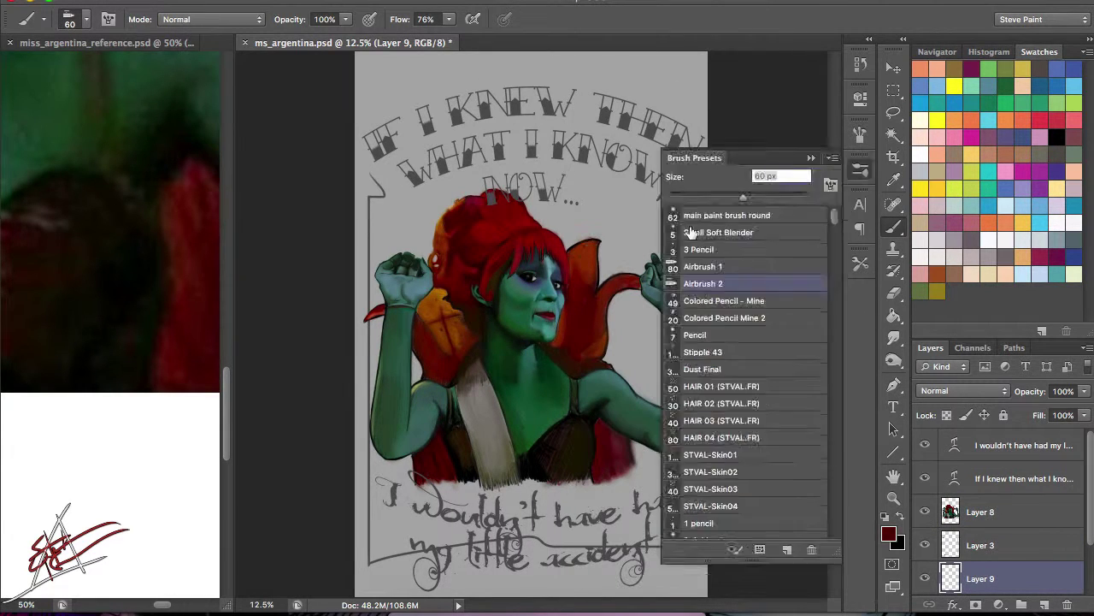
{"action": "mouse_move", "coordinate": [402, 205]}
{"action": "left_mouse_down"}
{"action": "mouse_move", "coordinate": [556, 556]}
{"action": "mouse_move", "coordinate": [402, 184]}
{"action": "mouse_move", "coordinate": [366, 445]}
{"action": "left_mouse_up"}
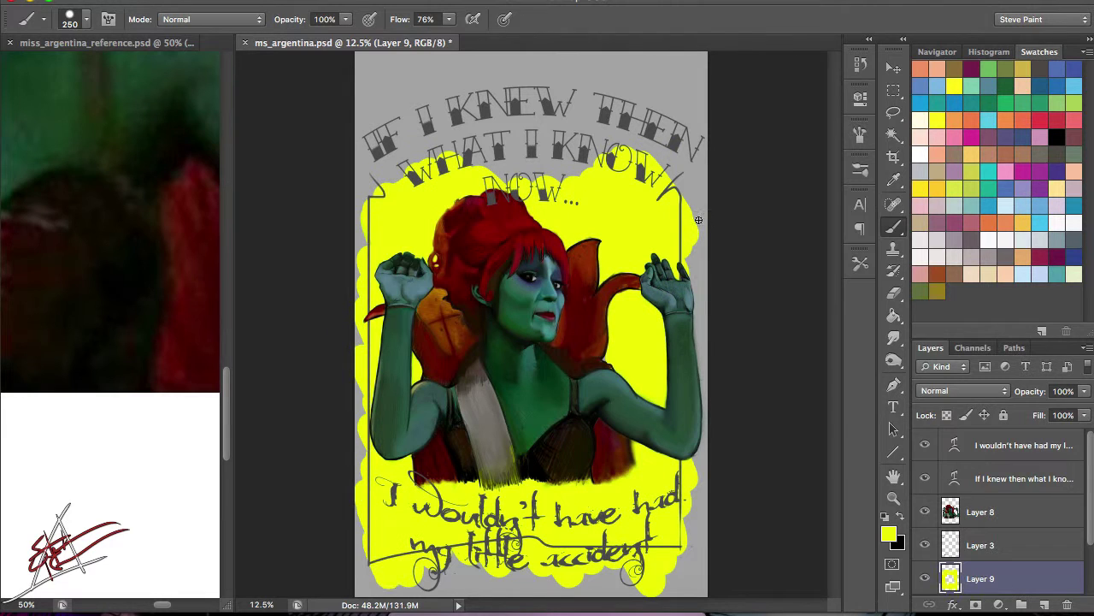
{"action": "mouse_move", "coordinate": [357, 573]}
{"action": "left_mouse_down"}
{"action": "mouse_move", "coordinate": [675, 565]}
{"action": "mouse_move", "coordinate": [650, 586]}
{"action": "left_mouse_up"}
{"action": "mouse_move", "coordinate": [376, 162]}
{"action": "left_mouse_down"}
{"action": "mouse_move", "coordinate": [494, 202]}
{"action": "mouse_move", "coordinate": [590, 186]}
{"action": "mouse_move", "coordinate": [522, 163]}
{"action": "mouse_move", "coordinate": [658, 172]}
{"action": "mouse_move", "coordinate": [345, 247]}
{"action": "mouse_move", "coordinate": [361, 354]}
{"action": "mouse_move", "coordinate": [538, 515]}
{"action": "mouse_move", "coordinate": [681, 237]}
{"action": "left_mouse_up"}
Step: Rotate the canvas to clean the yellow up to the frame's outline and extend it softly behind the arched top lettering
{"action": "key", "text": "r"}
{"action": "key", "text": "r"}
{"action": "left_click_drag", "start_coordinate": [365, 304], "coordinate": [341, 296]}
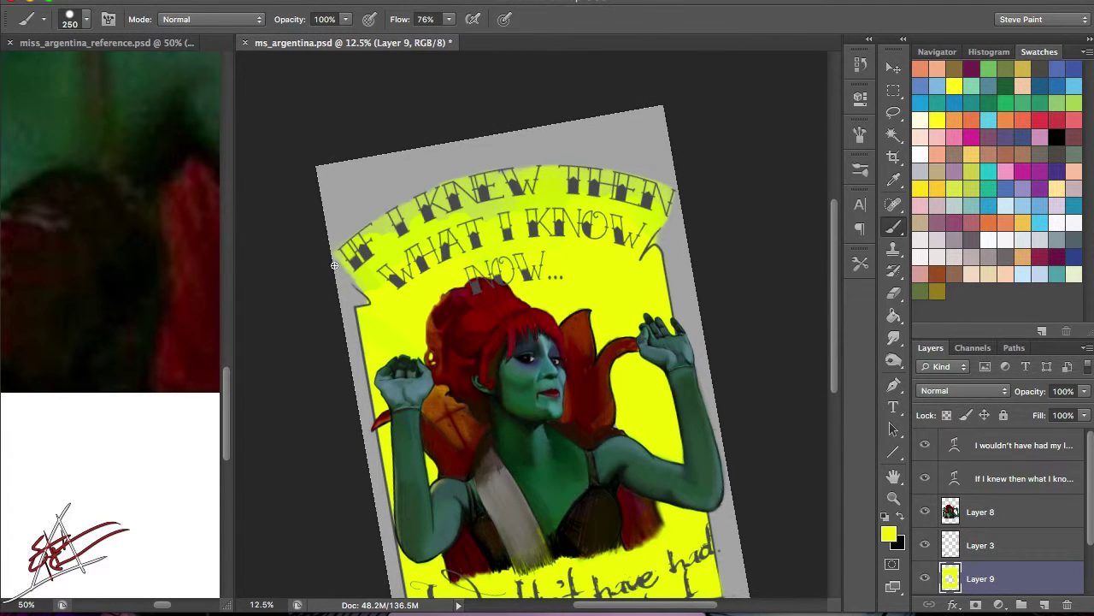
{"action": "key", "text": "r"}
{"action": "mouse_move", "coordinate": [329, 225]}
{"action": "left_mouse_down"}
{"action": "mouse_move", "coordinate": [376, 231]}
{"action": "mouse_move", "coordinate": [479, 513]}
{"action": "mouse_move", "coordinate": [522, 537]}
{"action": "left_mouse_up"}
{"action": "key", "text": "ctrl+0"}
{"action": "key", "text": "ctrl+plus"}
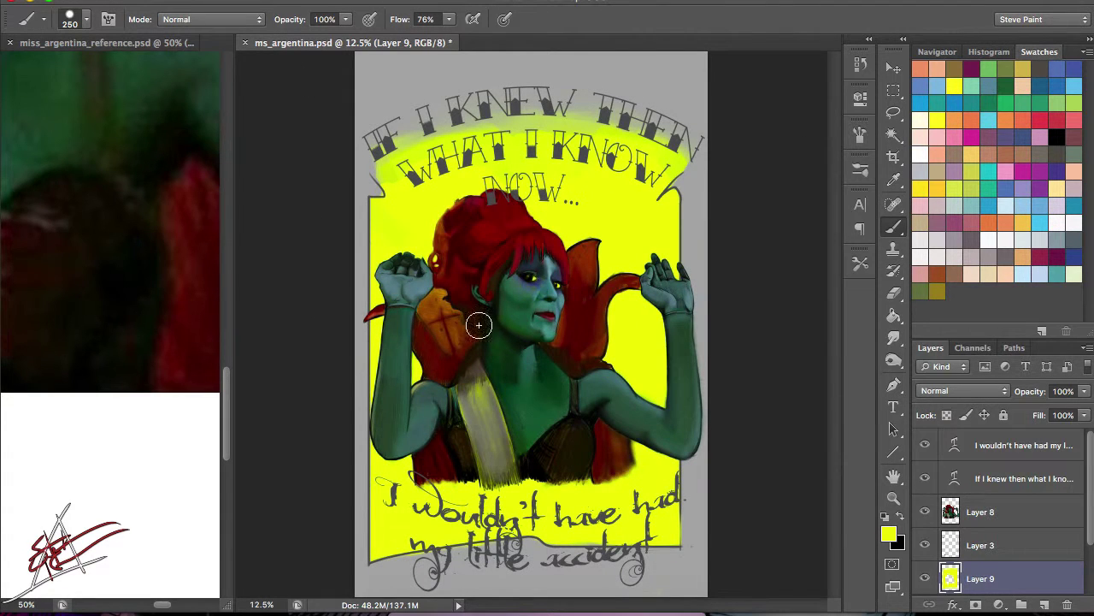
Step: Add grain to the yellow background with a texture brush, and texture the figure on a new Overlay layer with a 1400 px brush
{"action": "key", "text": "x"}
{"action": "left_click", "coordinate": [860, 263]}
{"action": "scroll", "coordinate": [713, 315], "scroll_direction": "down", "scroll_amount": 15}
{"action": "left_click", "coordinate": [713, 316]}
{"action": "mouse_move", "coordinate": [633, 231]}
{"action": "left_mouse_down"}
{"action": "mouse_move", "coordinate": [410, 496]}
{"action": "mouse_move", "coordinate": [624, 496]}
{"action": "mouse_move", "coordinate": [255, 93]}
{"action": "left_mouse_up"}
{"action": "key", "text": "ctrl+shift+alt+n"}
{"action": "left_click", "coordinate": [860, 263]}
{"action": "left_click", "coordinate": [701, 390]}
{"action": "key", "text": "ctrl+minus"}
{"action": "key", "text": "ctrl+plus"}
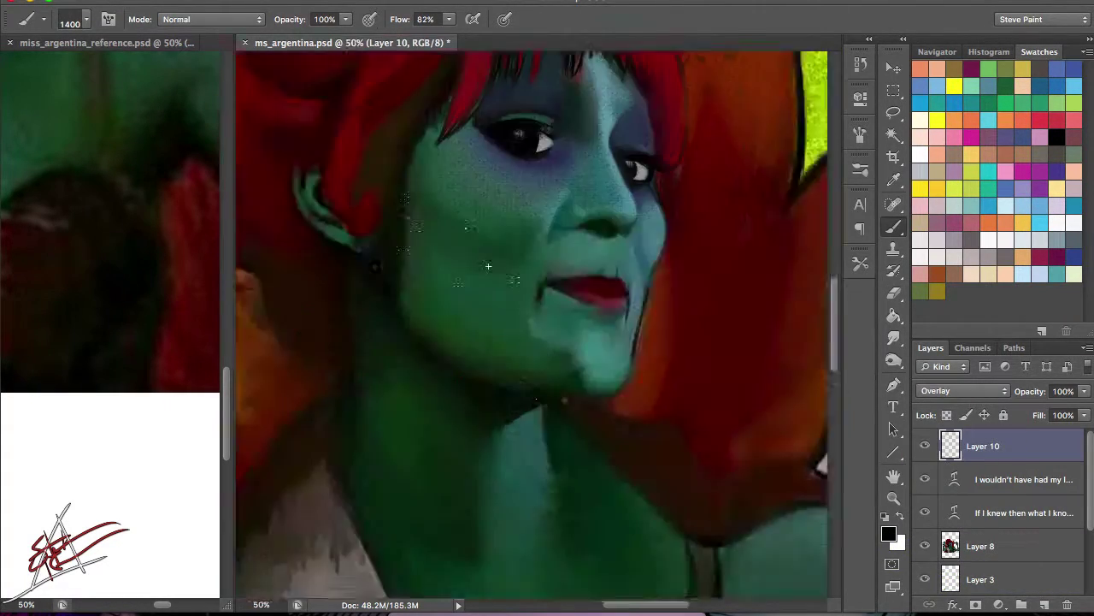
{"action": "left_click", "coordinate": [860, 263]}
{"action": "left_click", "coordinate": [1024, 512]}
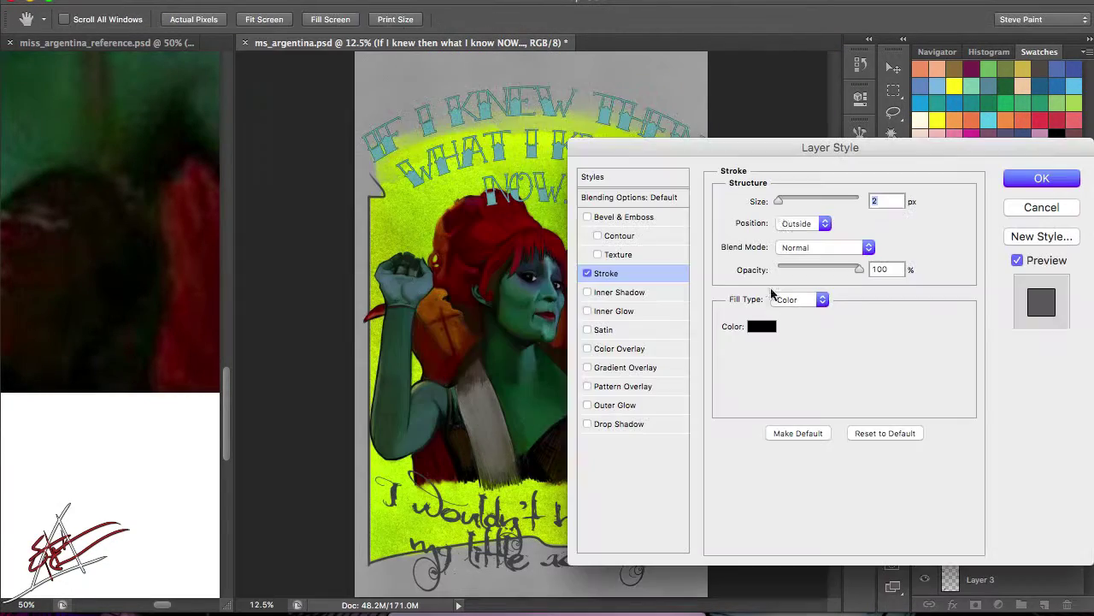
{"action": "left_click_drag", "start_coordinate": [779, 201], "coordinate": [795, 201]}
{"action": "left_click", "coordinate": [587, 273]}
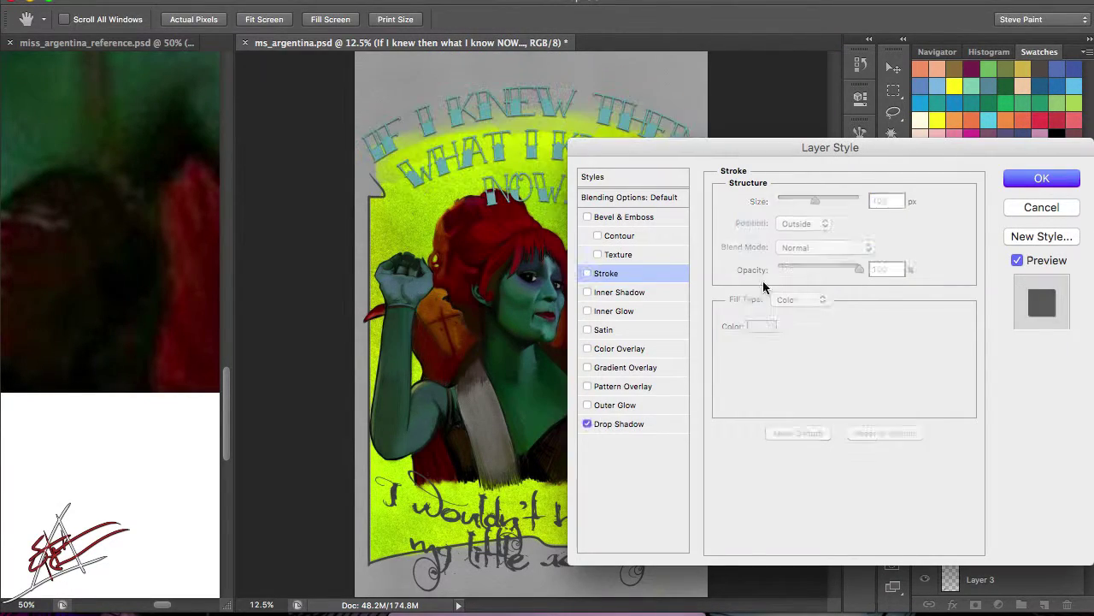
{"action": "left_click", "coordinate": [619, 423]}
{"action": "left_click_drag", "start_coordinate": [790, 319], "coordinate": [517, 156]}
{"action": "left_click", "coordinate": [587, 423]}
{"action": "left_click", "coordinate": [1041, 207]}
Step: Change the text color of the arched top lettering to black
{"action": "left_click", "coordinate": [836, 395]}
{"action": "left_click_drag", "start_coordinate": [850, 392], "coordinate": [866, 417]}
{"action": "left_click", "coordinate": [689, 323]}
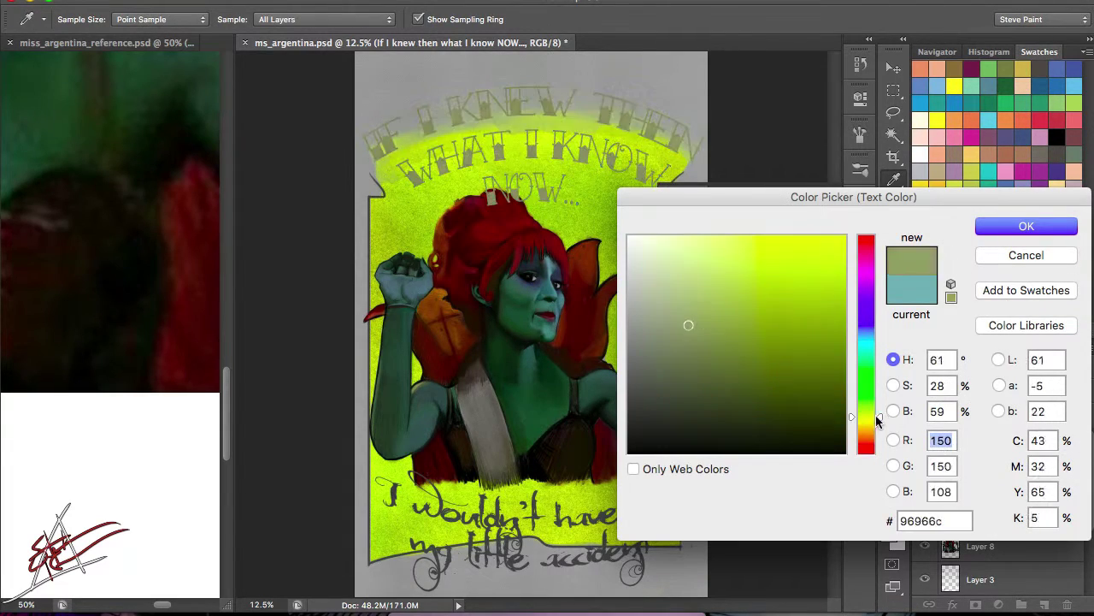
{"action": "left_click", "coordinate": [845, 237]}
{"action": "left_click", "coordinate": [845, 334]}
{"action": "left_click", "coordinate": [1026, 225]}
{"action": "key", "text": "b"}
Step: Give the top lettering a yellow outside stroke of 13 px at 56% opacity
{"action": "double_click", "coordinate": [1052, 521]}
{"action": "left_click", "coordinate": [605, 273]}
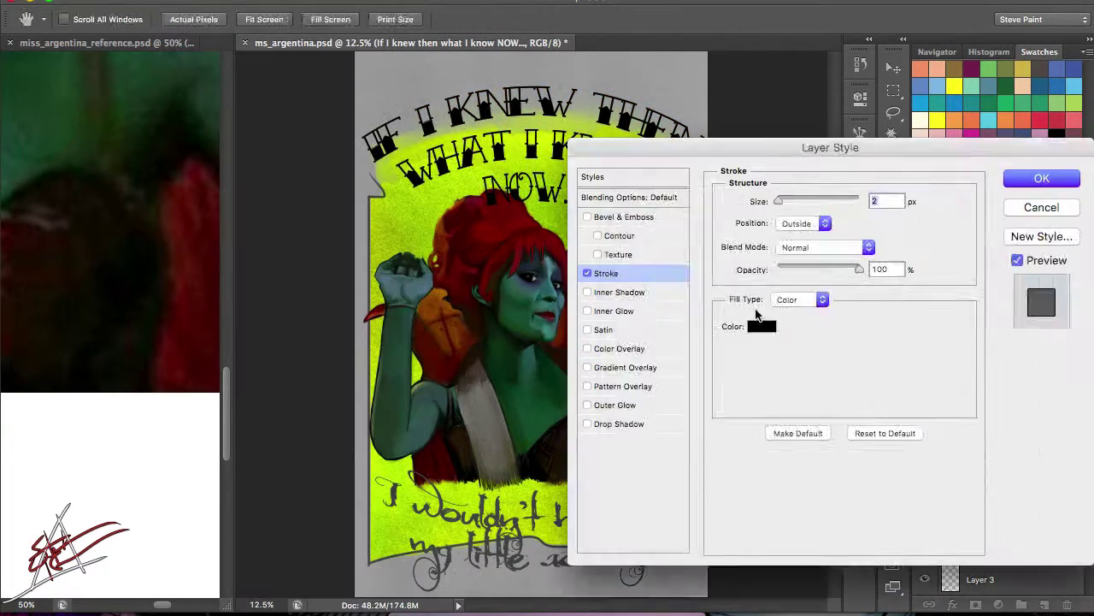
{"action": "left_click", "coordinate": [764, 324]}
{"action": "left_click", "coordinate": [1026, 226]}
{"action": "left_click_drag", "start_coordinate": [784, 197], "coordinate": [804, 197]}
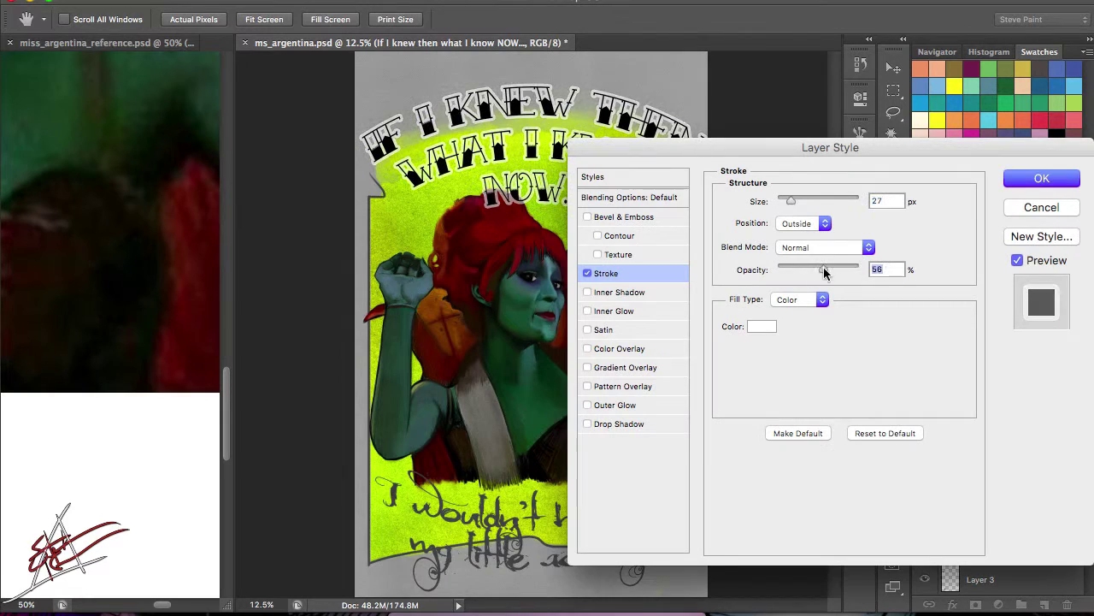
{"action": "left_click", "coordinate": [770, 325]}
{"action": "left_click", "coordinate": [1026, 226]}
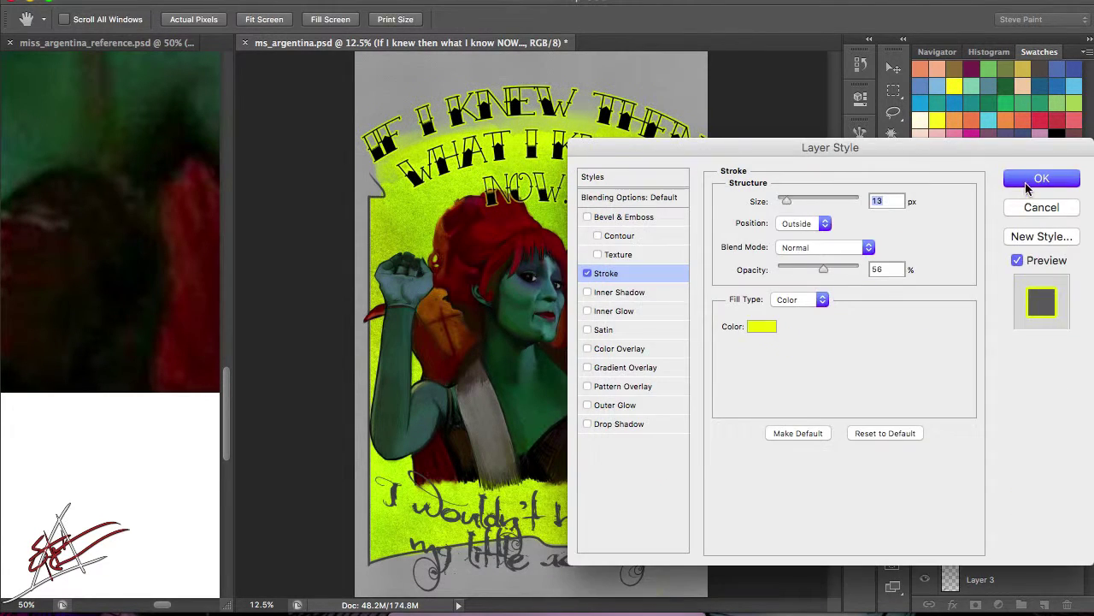
{"action": "left_click", "coordinate": [1041, 178]}
Step: Set the text color of the bottom lettering to dark red
{"action": "left_click", "coordinate": [836, 351]}
{"action": "left_click", "coordinate": [845, 323]}
{"action": "left_click", "coordinate": [1026, 226]}
Step: Add a Gradient Overlay and a drop shadow with 43% opacity, 17 px distance and 18 px size to the bottom lettering
{"action": "left_click", "coordinate": [427, 74]}
{"action": "left_click", "coordinate": [798, 202]}
{"action": "left_click", "coordinate": [797, 246]}
{"action": "left_click", "coordinate": [606, 273]}
{"action": "left_click", "coordinate": [587, 423]}
{"action": "left_click", "coordinate": [587, 272]}
{"action": "left_click", "coordinate": [619, 423]}
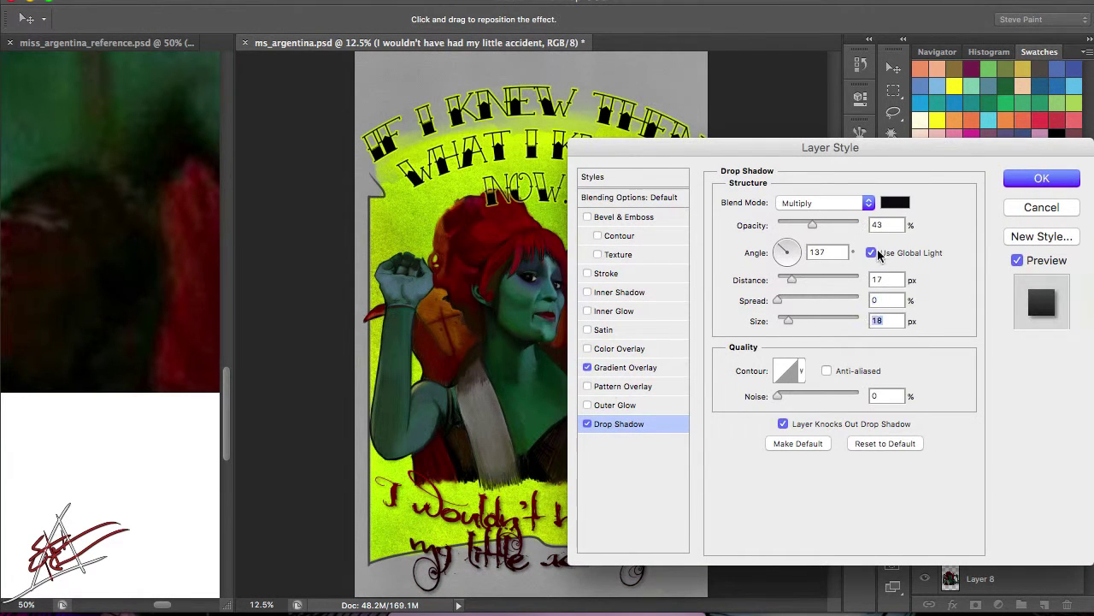
{"action": "key", "text": "Return"}
Step: Add a Color Lookup adjustment above the lettering, try the RedBlueYellow and LateSunset.3DL looks, and try masking it with Apply Image
{"action": "key", "text": "alt+["}
{"action": "key", "text": "alt+]"}
{"action": "key", "text": "alt+]"}
{"action": "key", "text": "alt+]"}
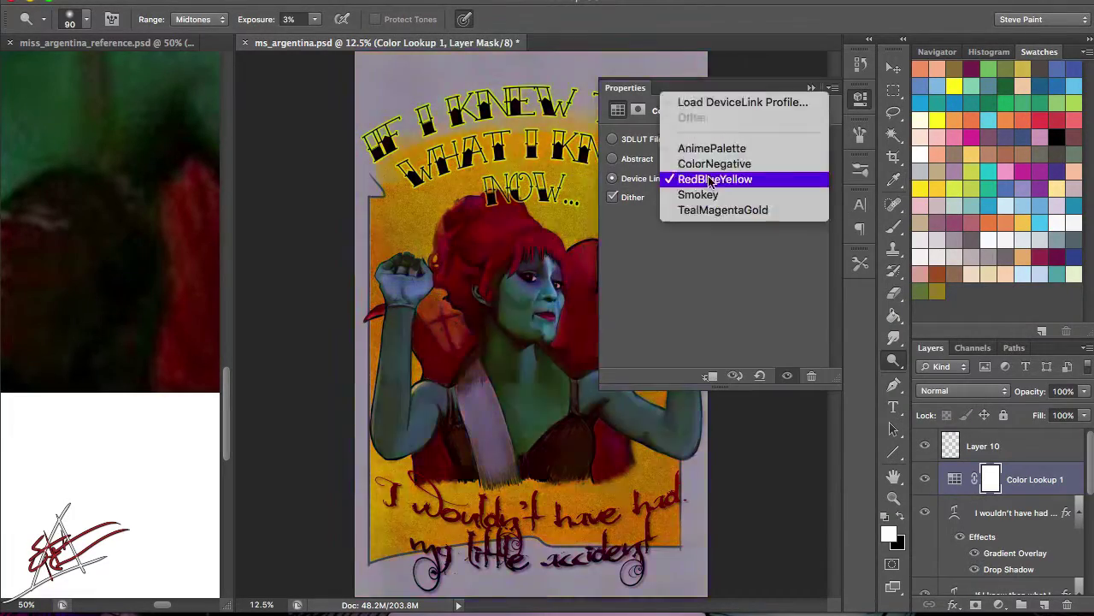
{"action": "left_click", "coordinate": [675, 176]}
{"action": "left_click", "coordinate": [727, 138]}
{"action": "left_click", "coordinate": [706, 127]}
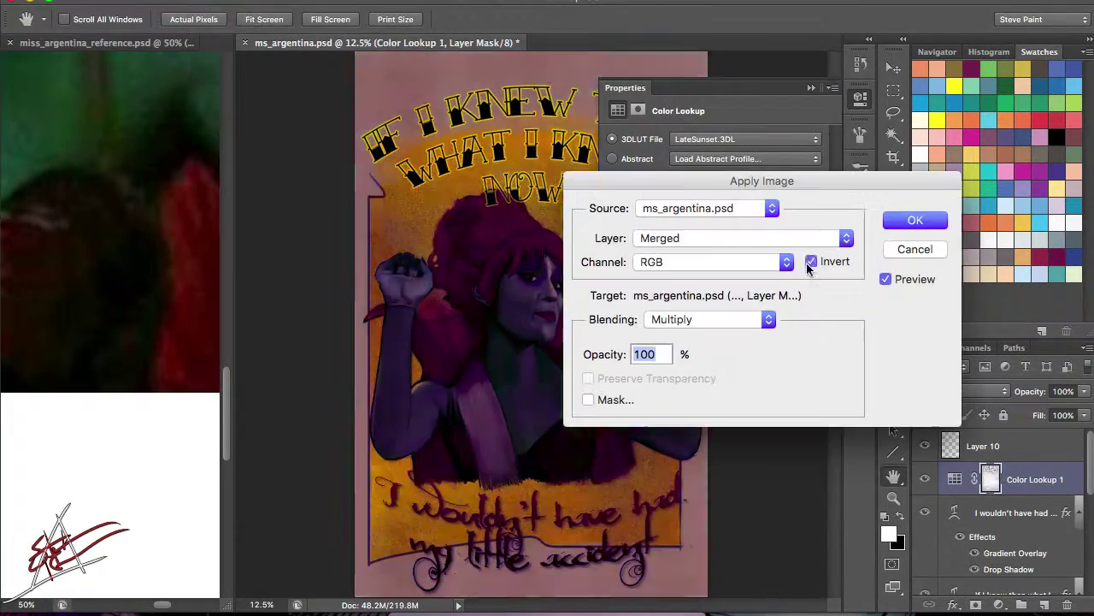
{"action": "left_click", "coordinate": [813, 262]}
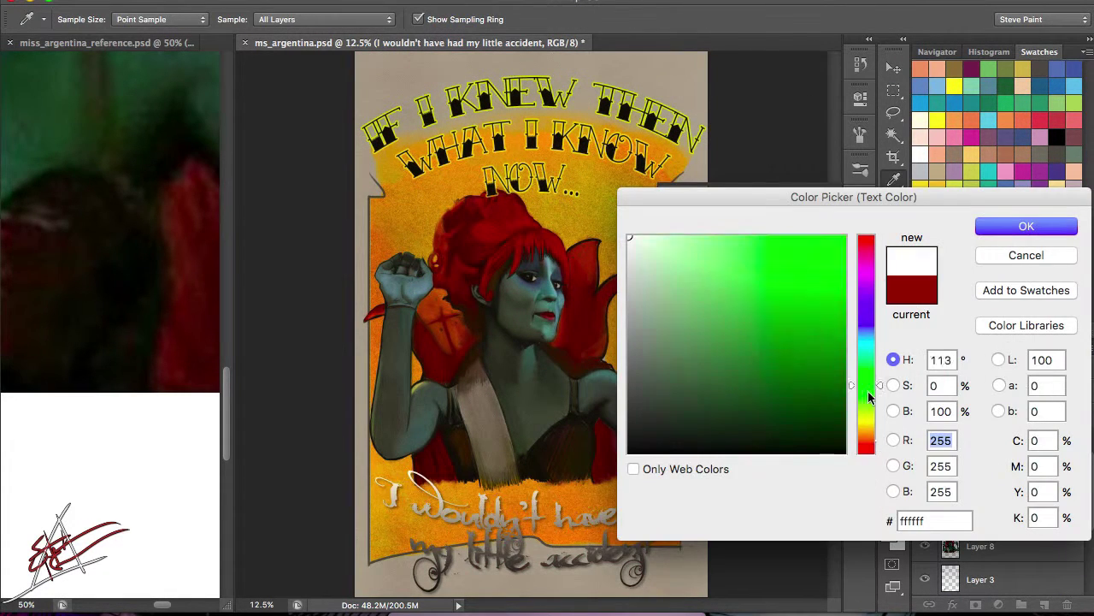
Step: Set the bottom lettering's text color to black and its layer blending to Overlay
{"action": "left_click_drag", "start_coordinate": [871, 397], "coordinate": [876, 439]}
{"action": "left_click", "coordinate": [977, 225]}
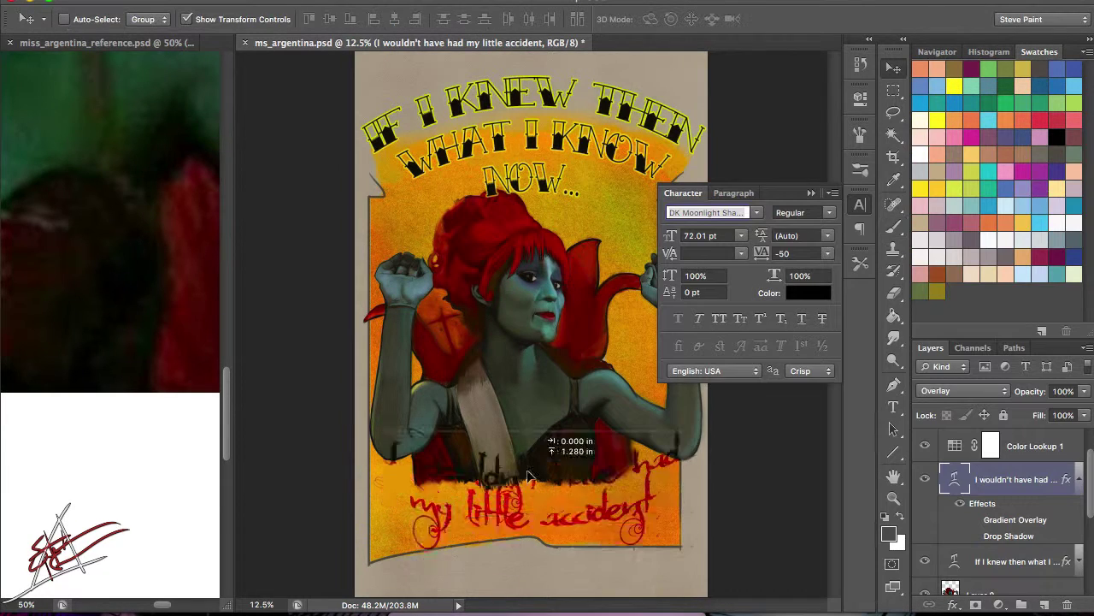
Step: On a new layer above the figure, paint pink and white highlights on the lips, nose and eyes with a 10 px brush
{"action": "scroll", "coordinate": [1084, 548], "scroll_direction": "down", "scroll_amount": 2}
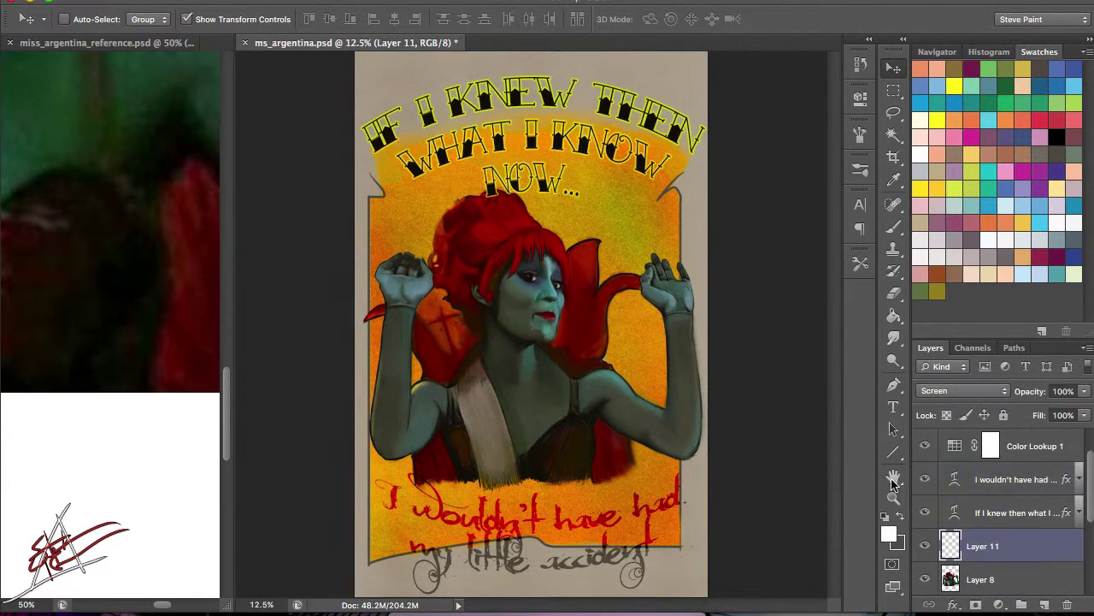
{"action": "key", "text": "b"}
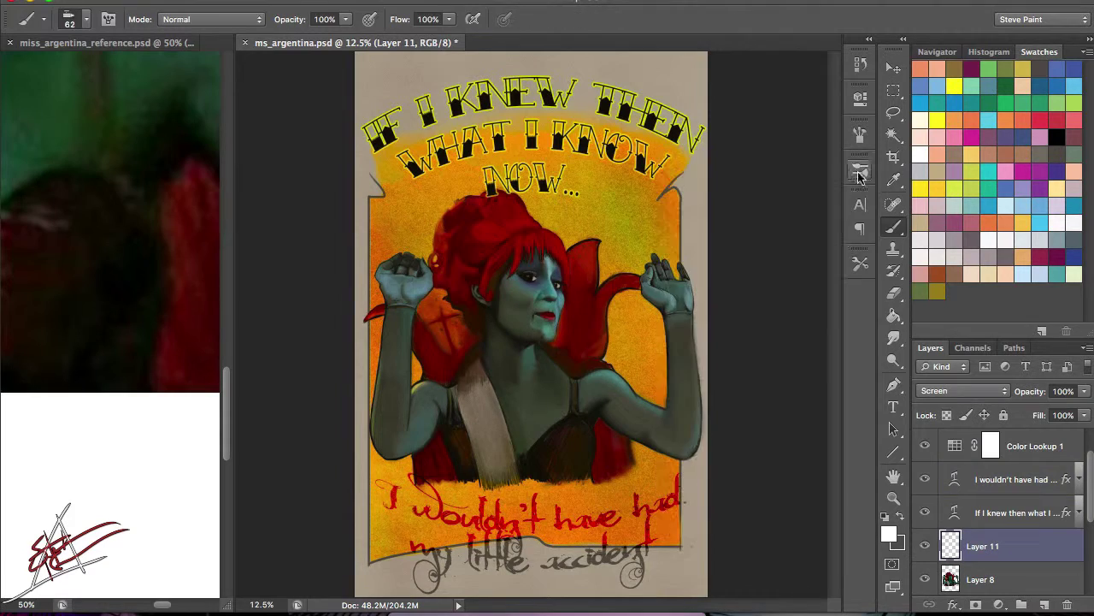
{"action": "key", "text": "ctrl+plus"}
{"action": "key", "text": "ctrl+plus"}
{"action": "key", "text": "ctrl+plus"}
{"action": "left_click", "coordinate": [860, 169]}
{"action": "left_click", "coordinate": [701, 282]}
{"action": "key", "text": "ctrl+plus"}
{"action": "key", "text": "ctrl+plus"}
{"action": "left_click_drag", "start_coordinate": [494, 304], "coordinate": [605, 268]}
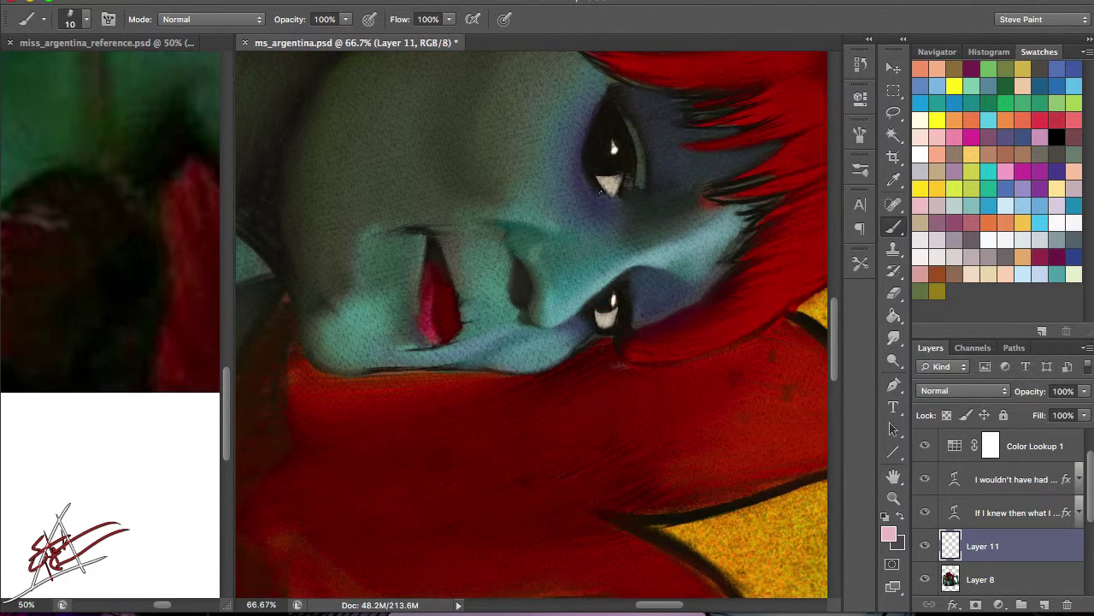
{"action": "key", "text": "Escape"}
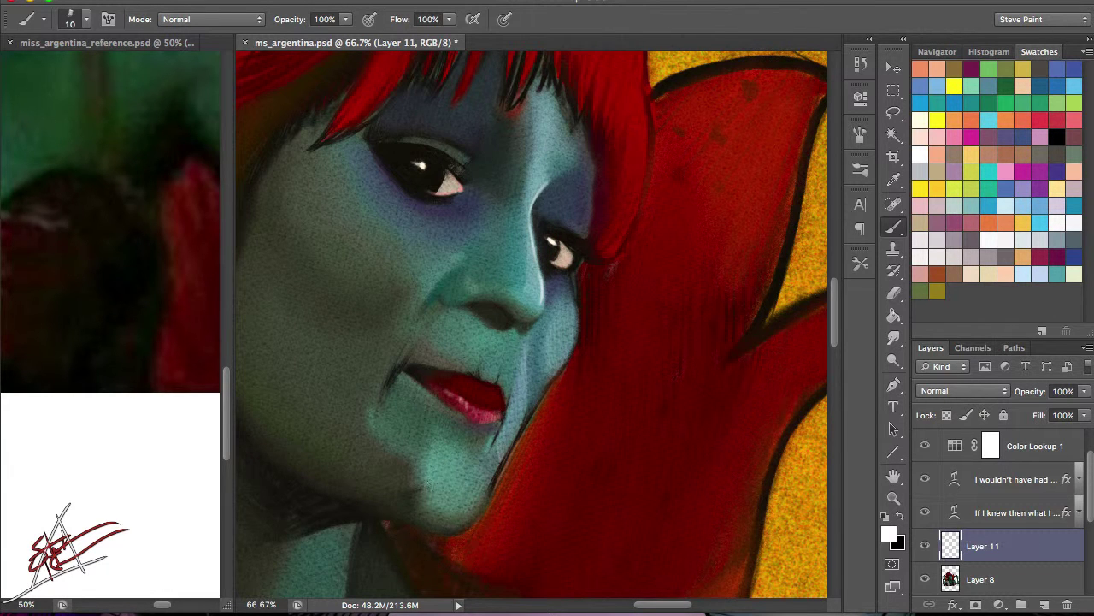
Step: Draw fine white highlight strands through the fringe and upswept hair with an 8 px brush
{"action": "key", "text": "ctrl+minus"}
{"action": "scroll", "coordinate": [532, 325], "scroll_direction": "up", "scroll_amount": 5}
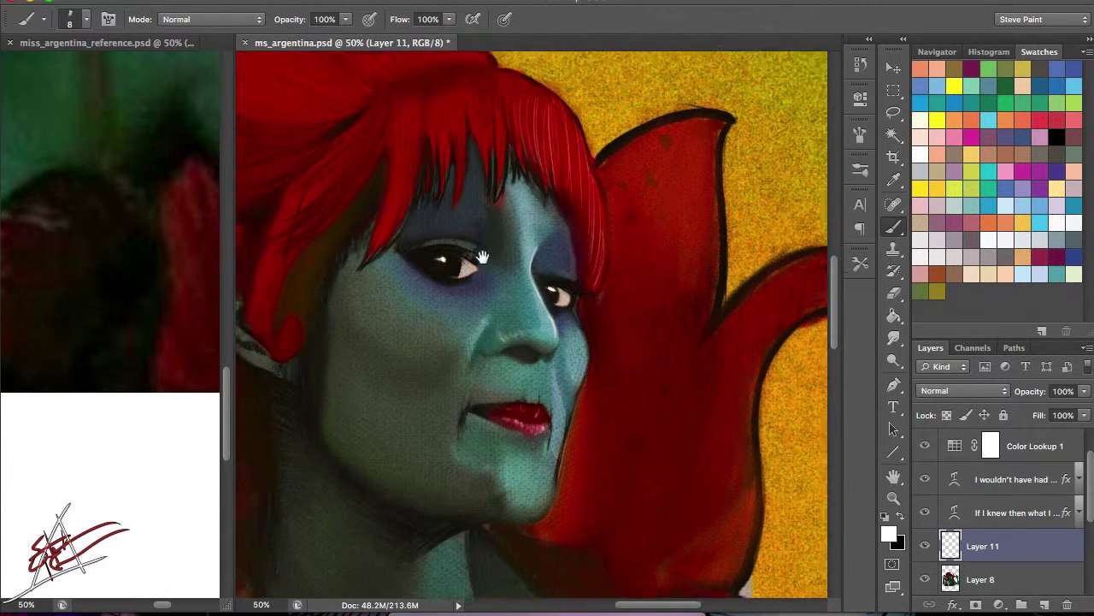
{"action": "key", "text": "ctrl+minus"}
{"action": "left_click_drag", "start_coordinate": [371, 324], "coordinate": [465, 194]}
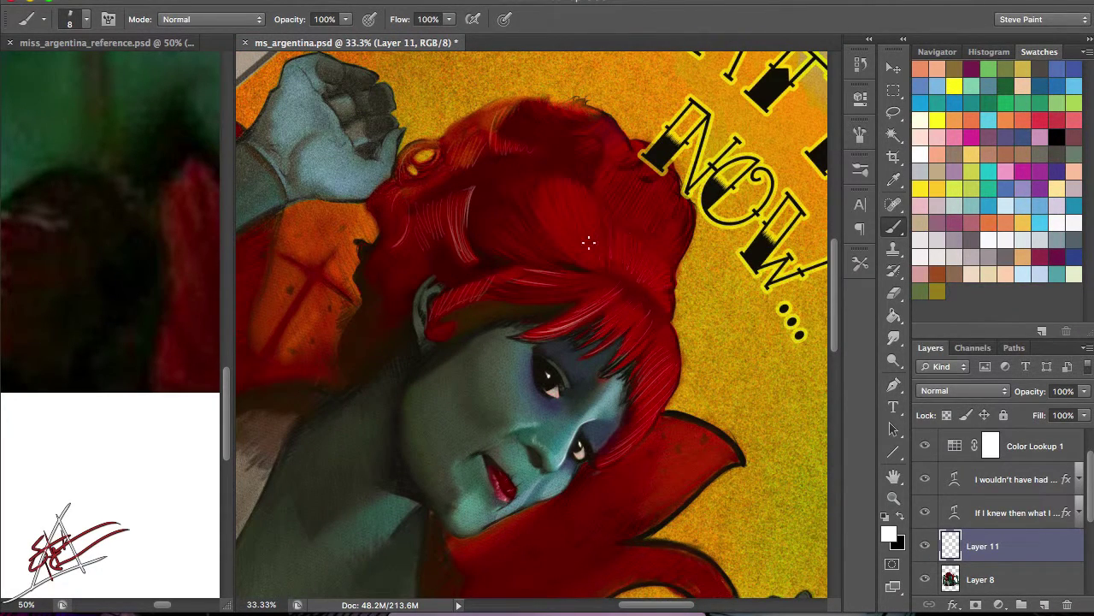
{"action": "key", "text": "Escape"}
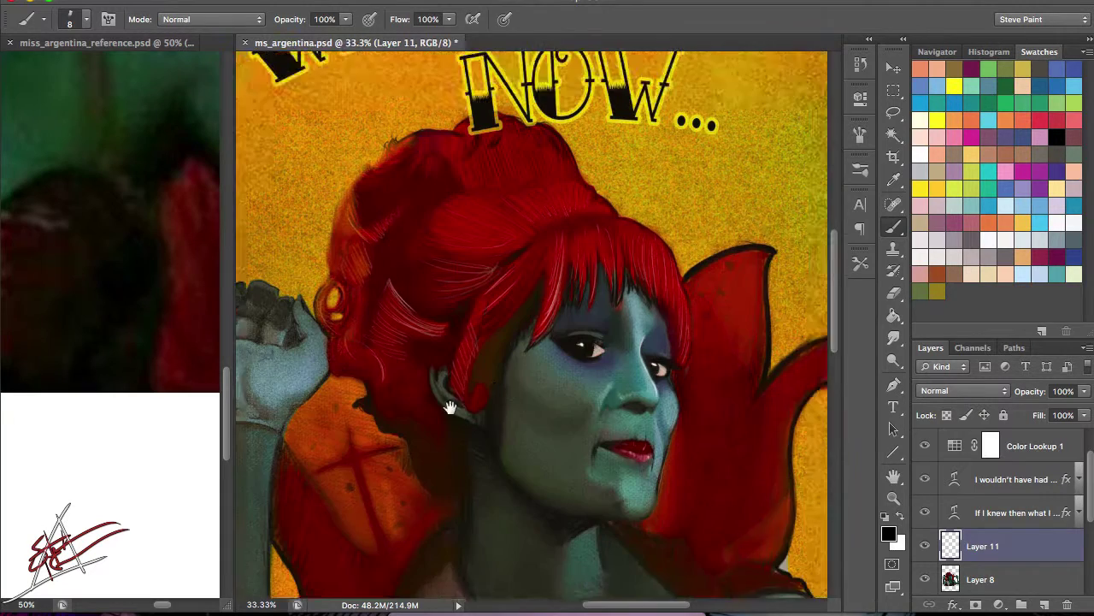
Step: Hatch thin white highlights over the raised hand, wrist, forearm and shoulder on the left side of the figure
{"action": "scroll", "coordinate": [532, 325], "scroll_direction": "down", "scroll_amount": 3}
{"action": "key", "text": "x"}
{"action": "scroll", "coordinate": [730, 514], "scroll_direction": "left", "scroll_amount": 4}
{"action": "scroll", "coordinate": [679, 244], "scroll_direction": "left", "scroll_amount": 2}
{"action": "scroll", "coordinate": [679, 244], "scroll_direction": "up", "scroll_amount": 1}
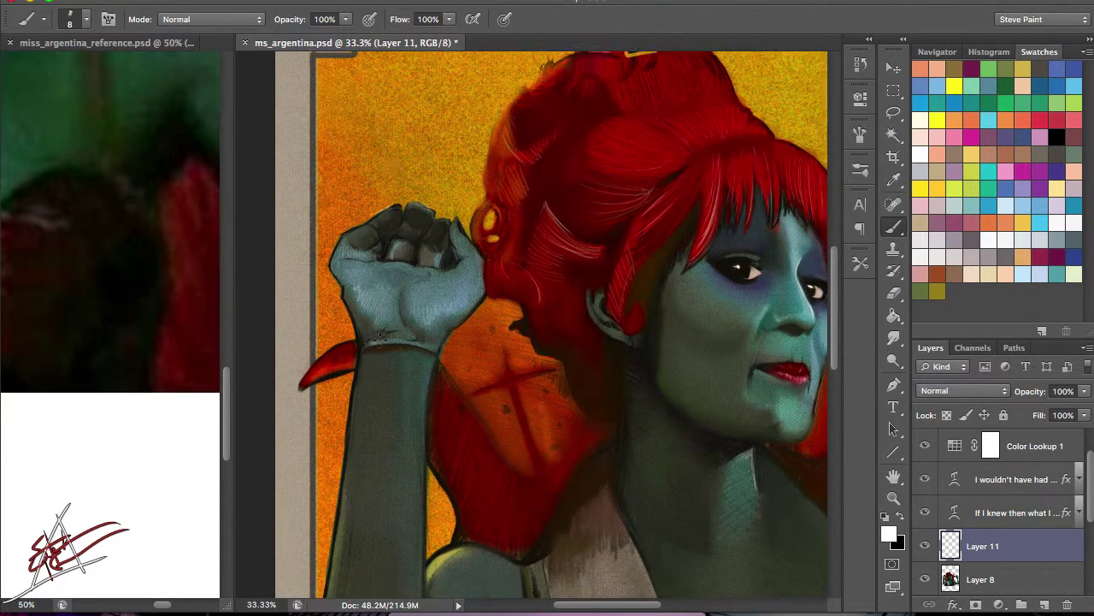
{"action": "left_click_drag", "start_coordinate": [428, 220], "coordinate": [615, 224]}
{"action": "key", "text": "Escape"}
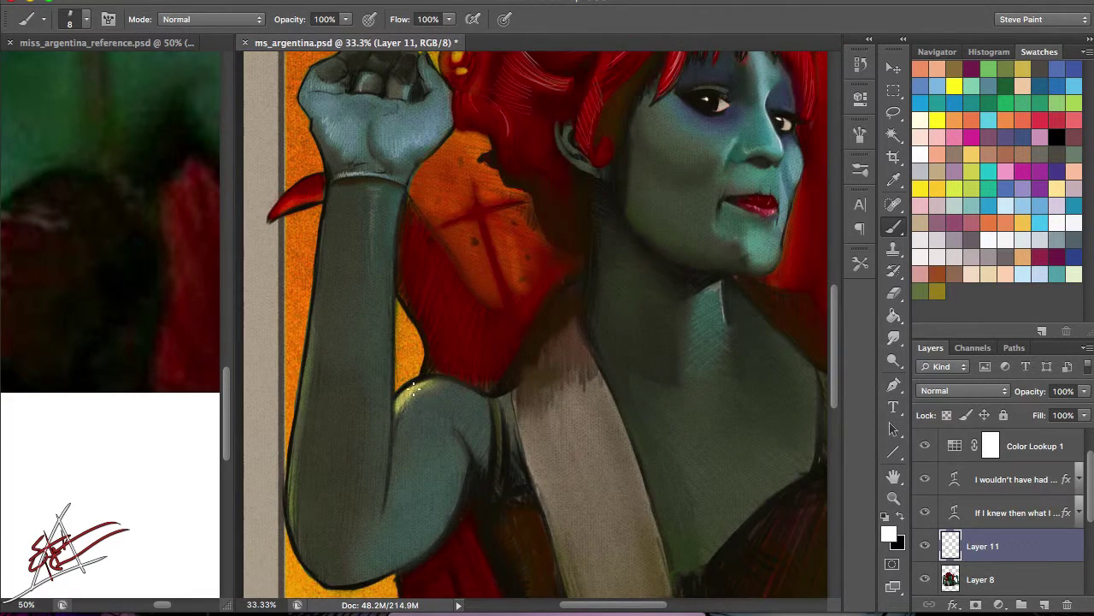
Step: Hatch highlights along the shoulder, arm and hand on the right side, and paint red bands around both wrists
{"action": "key", "text": "ctrl+shift+h"}
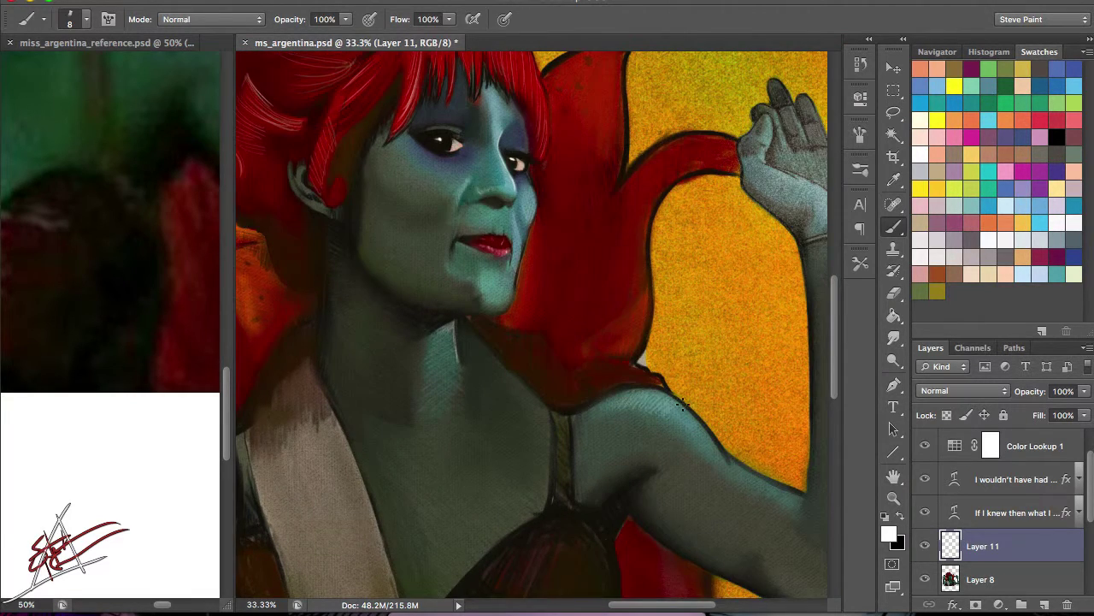
{"action": "scroll", "coordinate": [682, 405], "scroll_direction": "up", "scroll_amount": 4}
{"action": "scroll", "coordinate": [682, 405], "scroll_direction": "right", "scroll_amount": 5}
{"action": "scroll", "coordinate": [658, 171], "scroll_direction": "down", "scroll_amount": 2}
{"action": "scroll", "coordinate": [658, 171], "scroll_direction": "left", "scroll_amount": 1}
{"action": "key", "text": "ctrl+shift+h"}
{"action": "scroll", "coordinate": [532, 325], "scroll_direction": "up", "scroll_amount": 1}
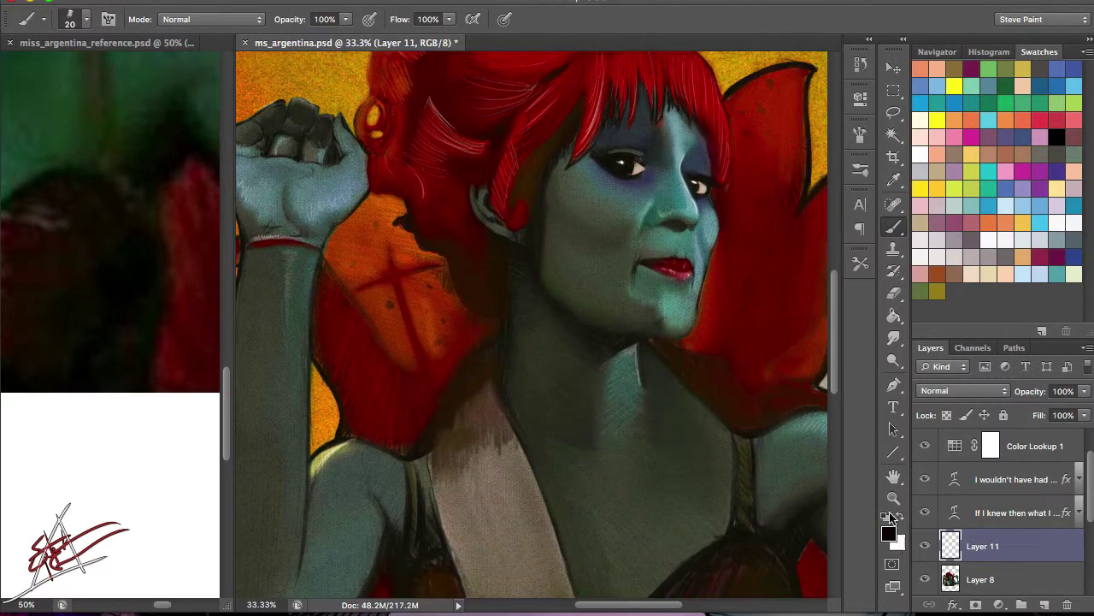
Step: Outline the bottom lettering with a 10 px black stroke and try gray as its text color
{"action": "key", "text": "ctrl+0"}
{"action": "left_click", "coordinate": [1017, 479]}
{"action": "left_click", "coordinate": [479, 135]}
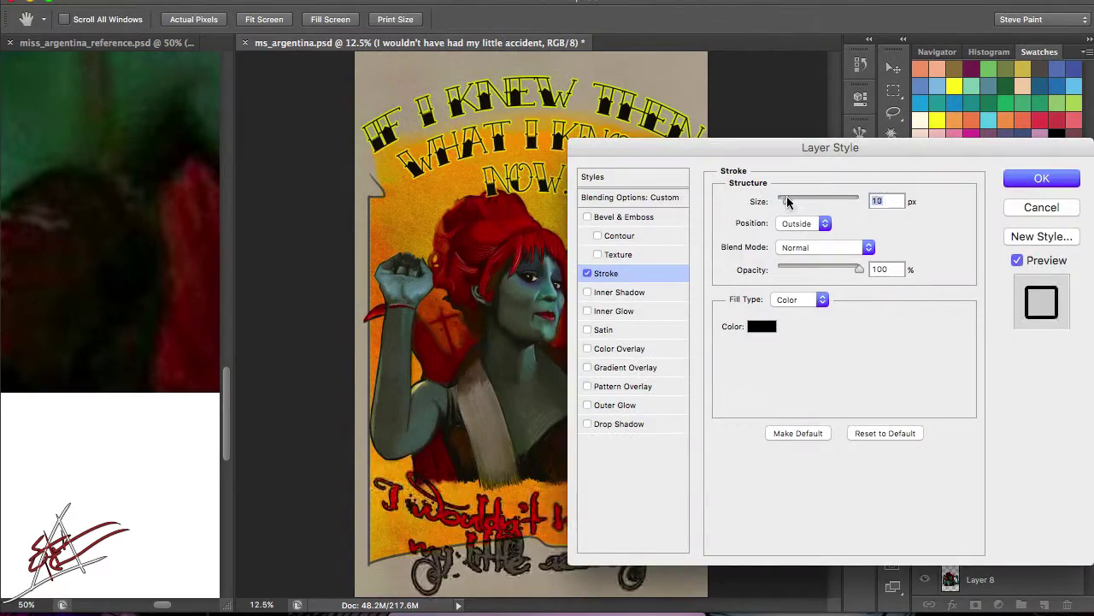
{"action": "left_click", "coordinate": [1041, 178]}
{"action": "left_click", "coordinate": [808, 292]}
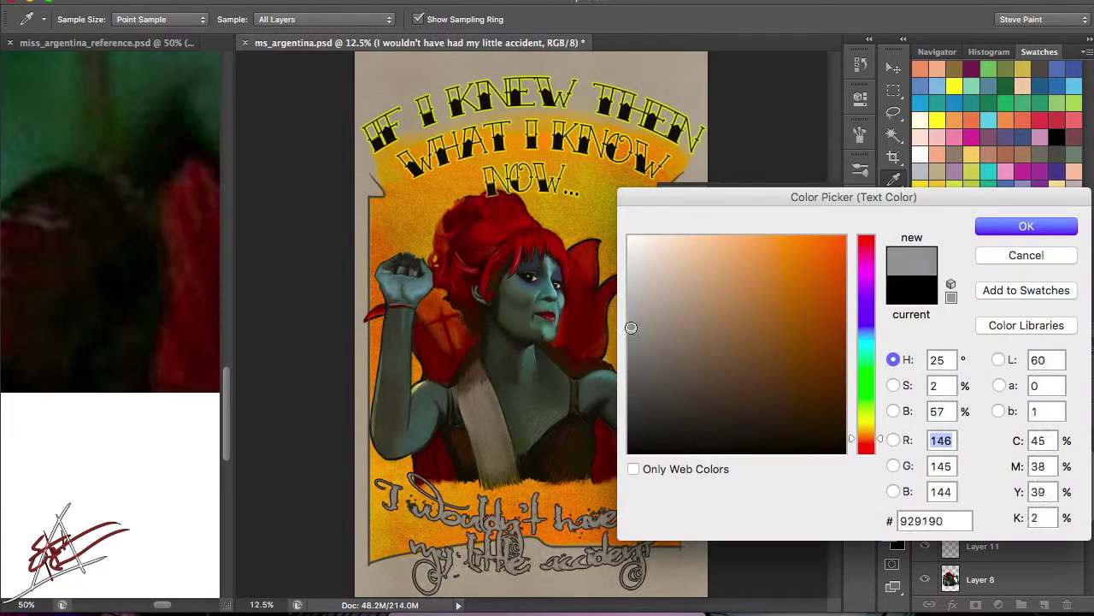
{"action": "key", "text": "Return"}
{"action": "key", "text": "ctrl+minus"}
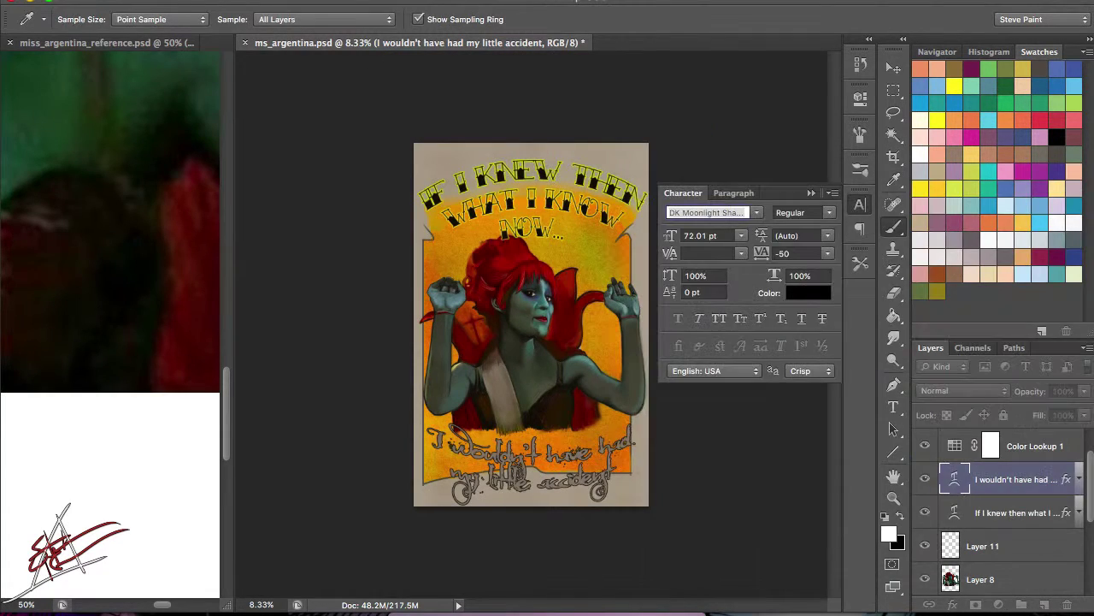
Step: Change the bottom lettering's stroke to yellow, 10 px wide at 72% opacity
{"action": "left_click", "coordinate": [282, 0]}
{"action": "left_click", "coordinate": [479, 135]}
{"action": "left_click", "coordinate": [861, 346]}
{"action": "left_click_drag", "start_coordinate": [861, 346], "coordinate": [862, 419]}
{"action": "left_click", "coordinate": [842, 239]}
{"action": "left_click", "coordinate": [1026, 226]}
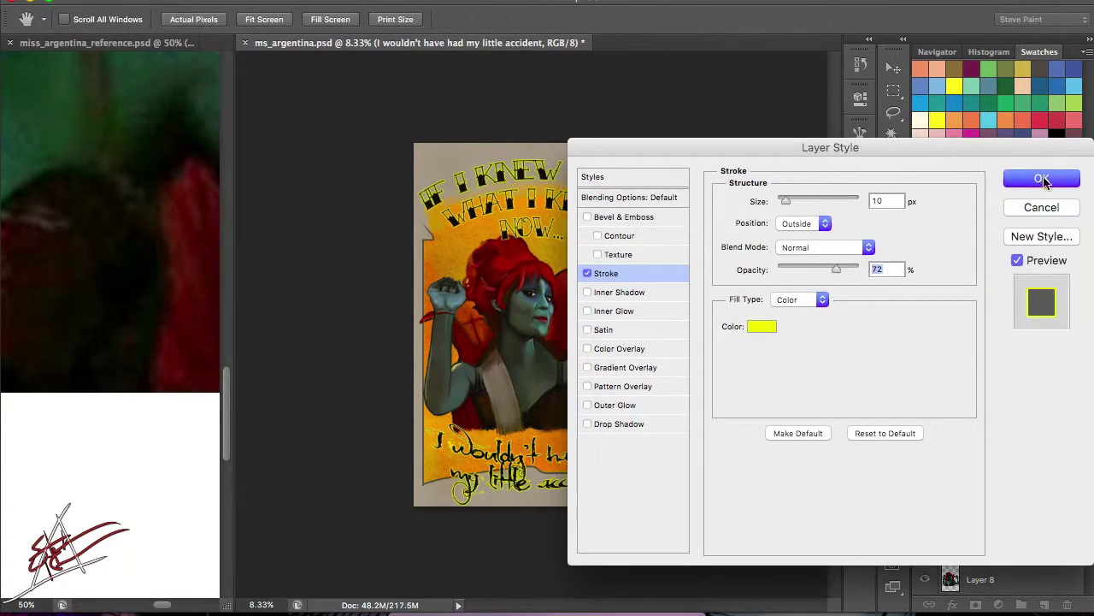
{"action": "left_click", "coordinate": [1041, 178]}
{"action": "key", "text": "ctrl+plus"}
Step: Merge the highlight layer into the figure layer and brighten the figure's colors
{"action": "key", "text": "b"}
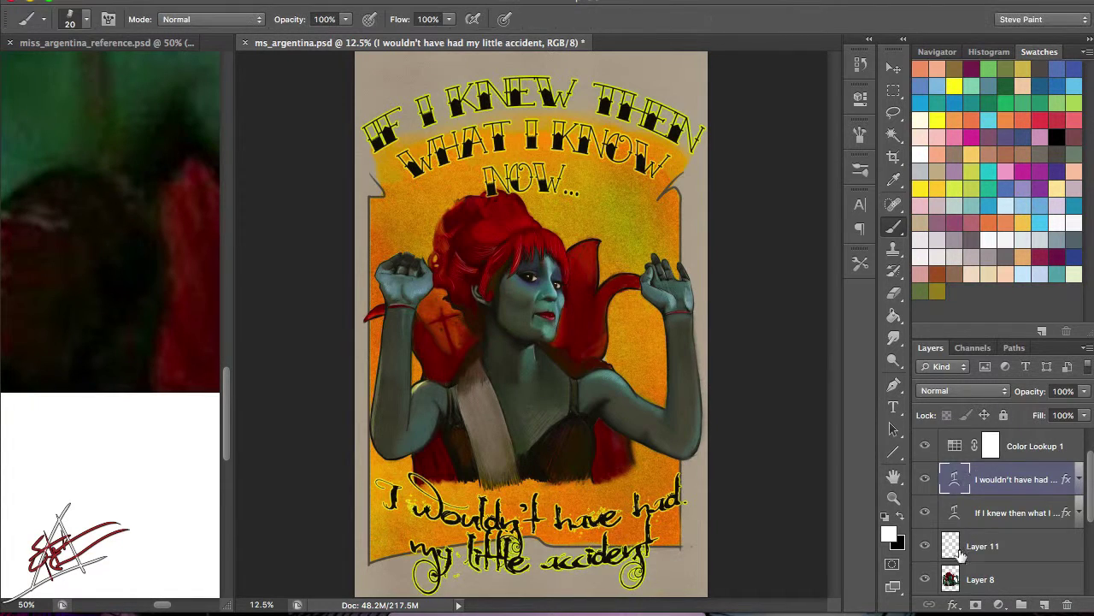
{"action": "left_click", "coordinate": [984, 546]}
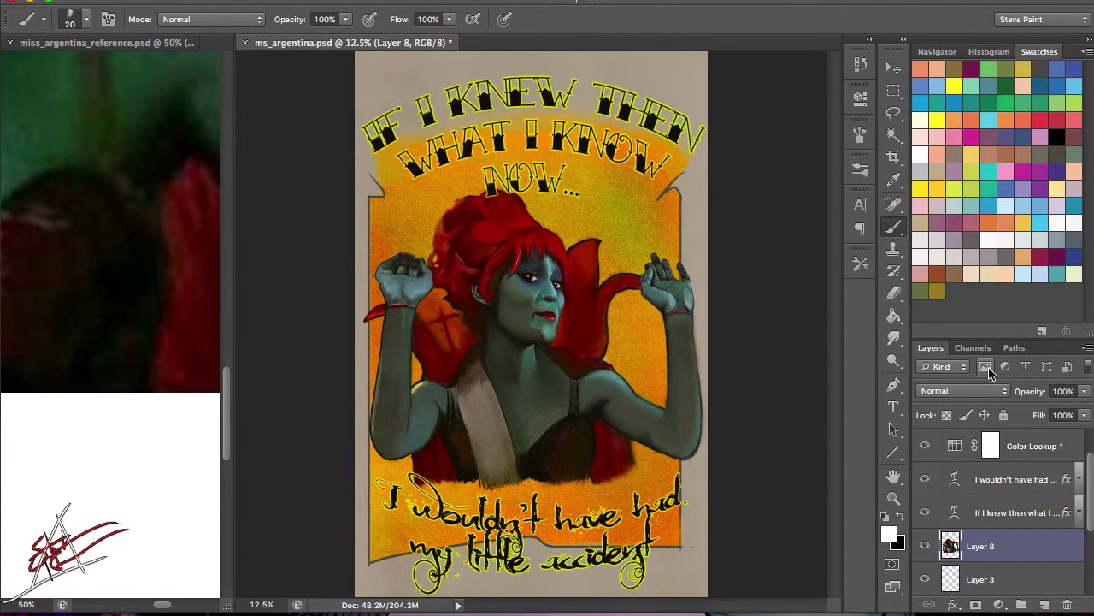
{"action": "key", "text": "ctrl+alt+shift+b"}
{"action": "left_click", "coordinate": [826, 382]}
{"action": "key", "text": "Return"}
Step: Feather the selection around the figure's lower edge and apply a Motion Blur at a -90° angle with an increased distance
{"action": "key", "text": "shift+F6"}
{"action": "key", "text": "Return"}
{"action": "left_click", "coordinate": [352, 1]}
{"action": "mouse_move", "coordinate": [463, 171]}
{"action": "left_click", "coordinate": [564, 290]}
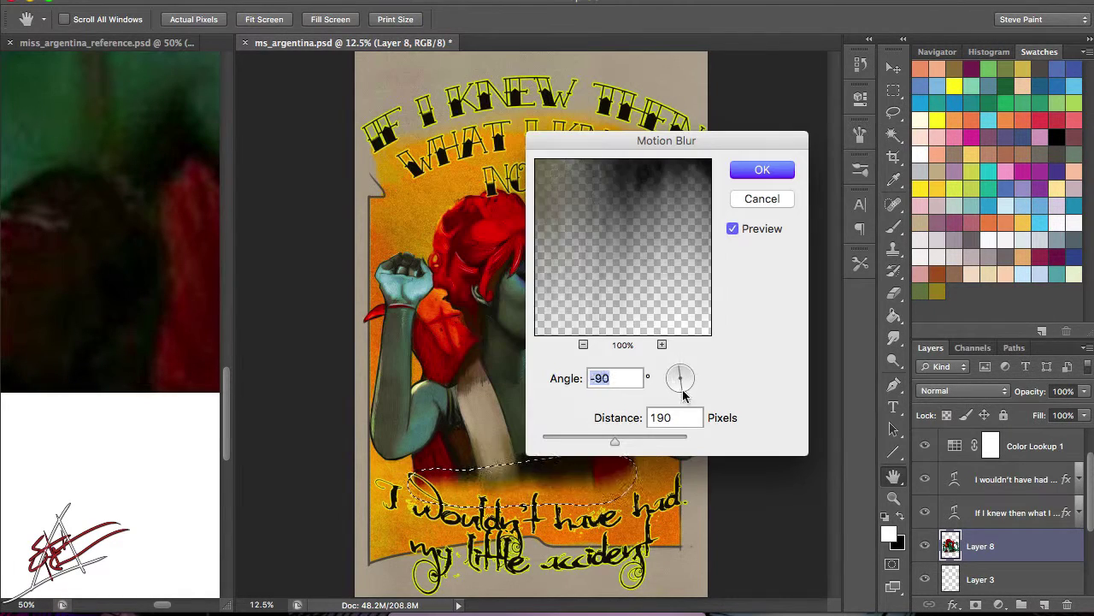
{"action": "left_click", "coordinate": [679, 393]}
{"action": "left_click_drag", "start_coordinate": [615, 441], "coordinate": [655, 439]}
{"action": "key", "text": "Return"}
Step: Set the bottom lettering layer's opacity to 87% and move the text up over the figure's blurred lower edge
{"action": "key", "text": "alt+bracketright"}
{"action": "key", "text": "alt+bracketright"}
{"action": "key", "text": "8"}
{"action": "key", "text": "7"}
{"action": "key", "text": "v"}
{"action": "left_click_drag", "start_coordinate": [520, 539], "coordinate": [520, 496]}
{"action": "key", "text": "b"}
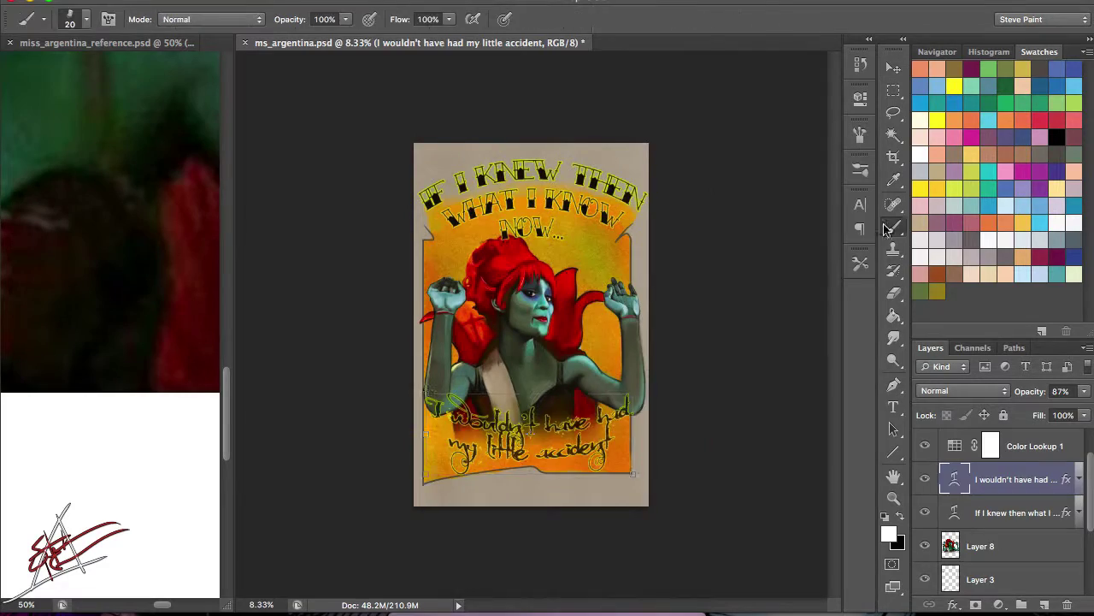
Step: Sign the artwork in white and dark red on a new layer over the figure's chest and set its opacity to 82%
{"action": "key", "text": "ctrl+shift+alt+n"}
{"action": "key", "text": "F5"}
{"action": "left_click", "coordinate": [793, 317]}
{"action": "scroll", "coordinate": [624, 417], "scroll_direction": "up", "scroll_amount": 1}
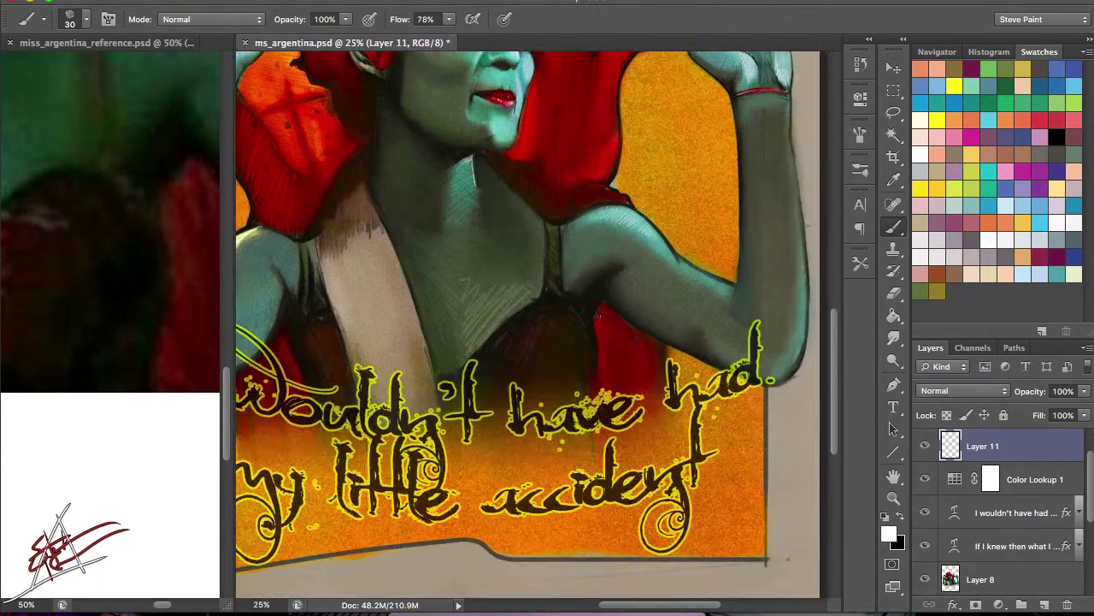
{"action": "key", "text": "ctrl+e"}
{"action": "key", "text": "v"}
{"action": "key", "text": "8"}
{"action": "key", "text": "2"}
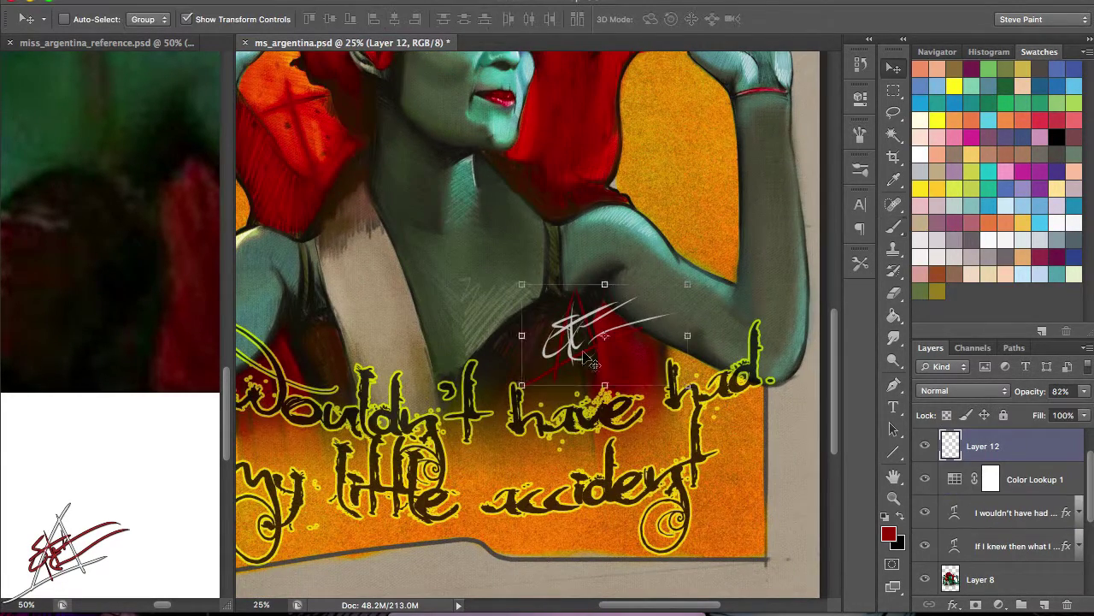
Step: Move the signature to the poster's lower-right corner beside the bottom lettering and set its blend mode to Overlay
{"action": "left_click_drag", "start_coordinate": [696, 386], "coordinate": [696, 387]}
{"action": "key", "text": "ctrl+minus"}
{"action": "key", "text": "shift+alt+o"}
{"action": "scroll", "coordinate": [610, 401], "scroll_direction": "up", "scroll_amount": 3}
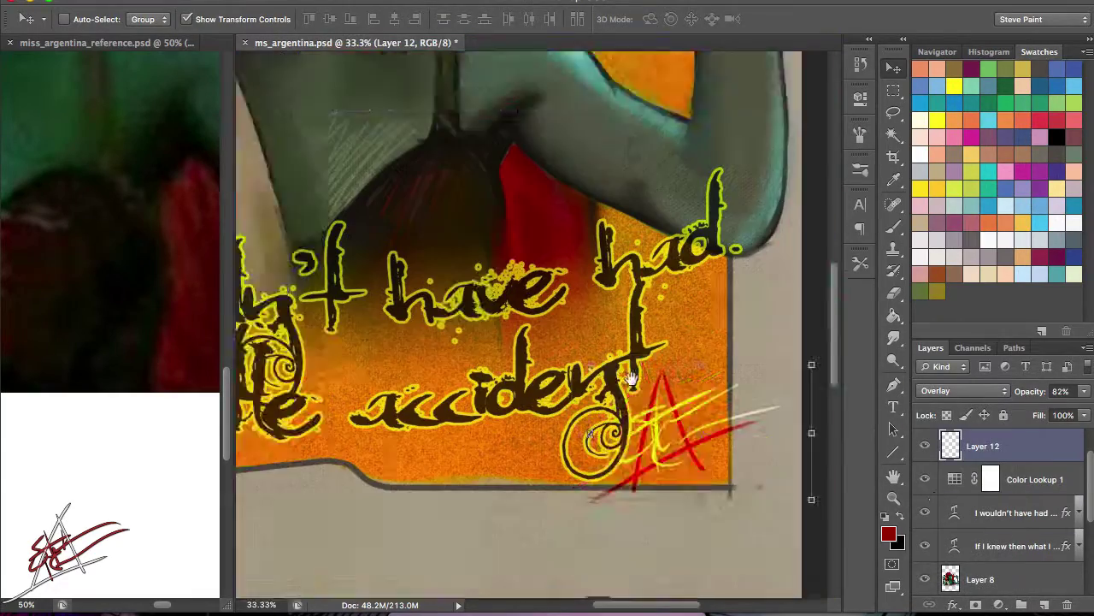
{"action": "left_click_drag", "start_coordinate": [617, 381], "coordinate": [616, 389]}
Step: Merge the figure layer down into the textured background layer, Layer 9
{"action": "key", "text": "ctrl+minus"}
{"action": "key", "text": "ctrl+minus"}
{"action": "key", "text": "ctrl+minus"}
{"action": "key", "text": "alt+bracketleft"}
{"action": "scroll", "coordinate": [1000, 513], "scroll_direction": "down", "scroll_amount": 2}
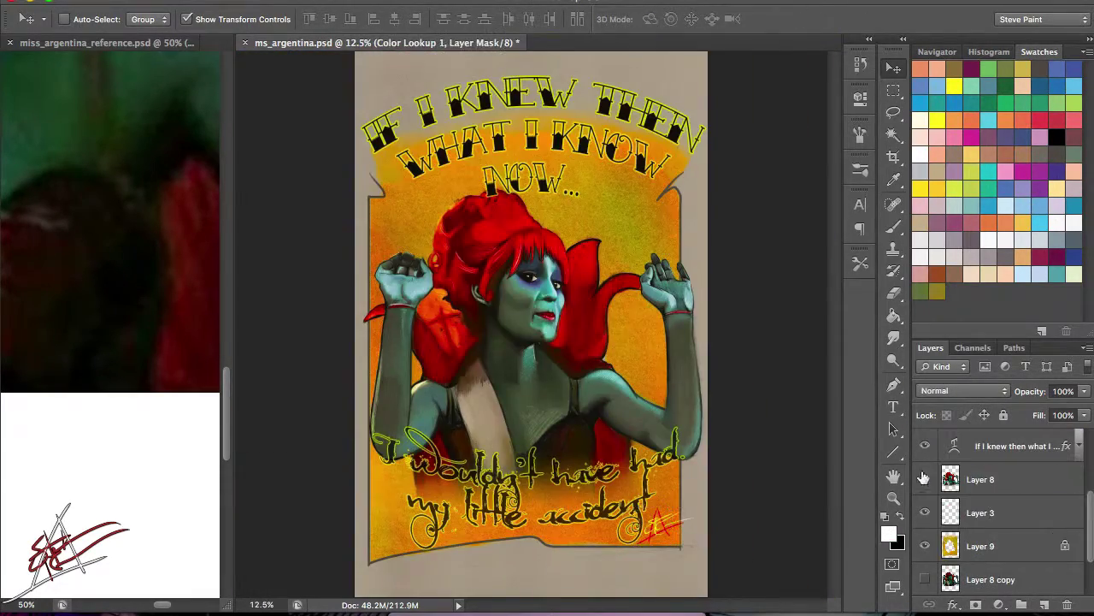
{"action": "left_click", "coordinate": [957, 470]}
{"action": "key", "text": "ctrl+plus"}
{"action": "key", "text": "ctrl+plus"}
{"action": "key", "text": "ctrl+plus"}
{"action": "key", "text": "ctrl+e"}
Step: Set the line-drawing layer, Layer 6, to Overlay and merge it into Layer 9
{"action": "key", "text": "shift+alt+o"}
{"action": "key", "text": "ctrl+minus"}
{"action": "key", "text": "ctrl+minus"}
{"action": "key", "text": "ctrl+minus"}
{"action": "key", "text": "ctrl+minus"}
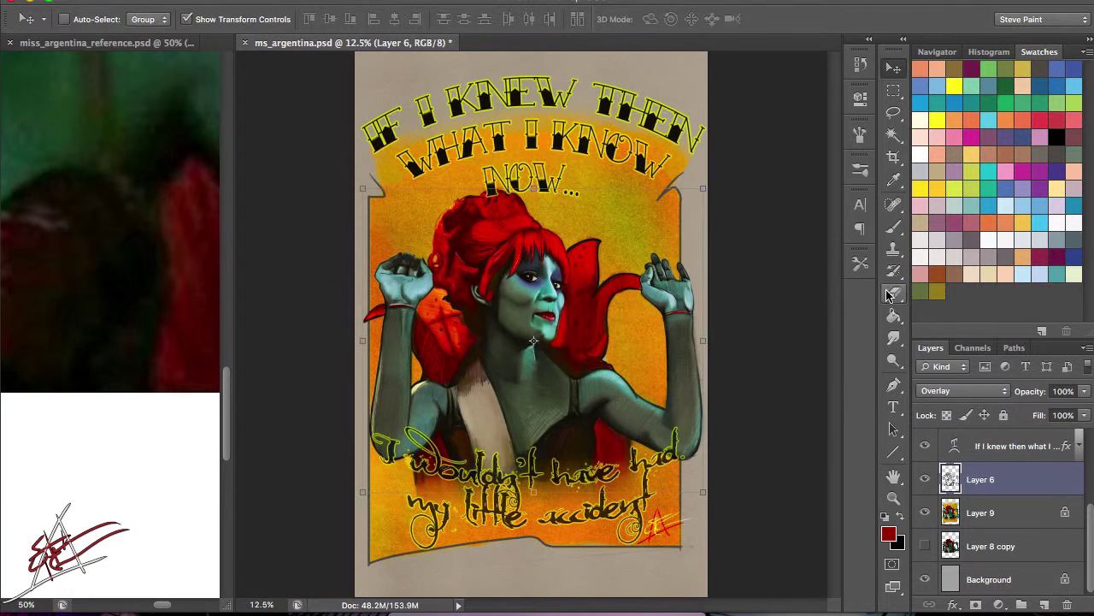
{"action": "left_click", "coordinate": [892, 293]}
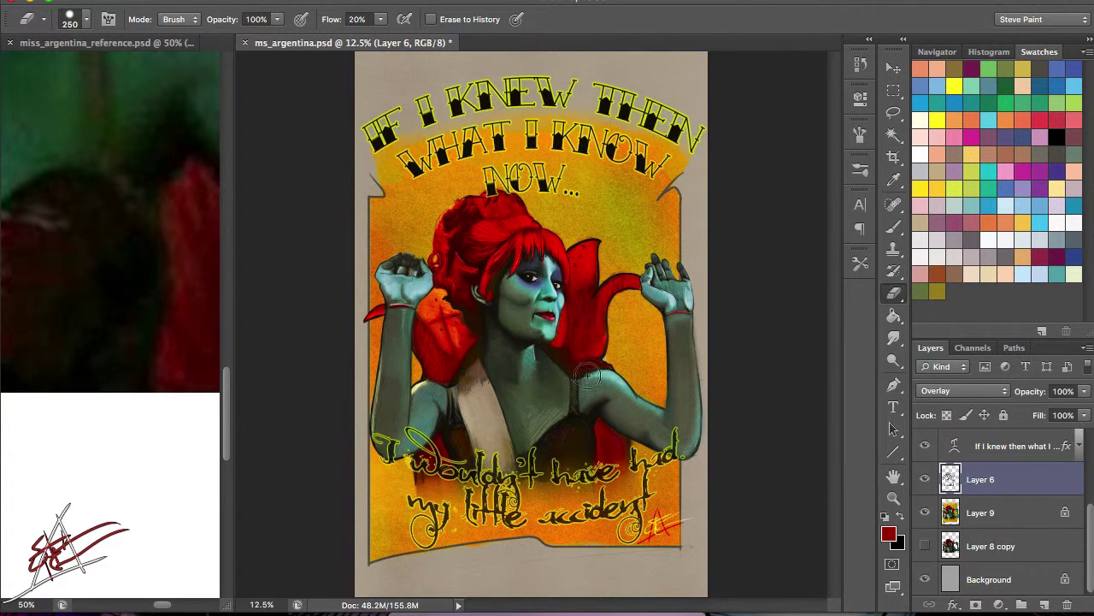
{"action": "key", "text": "ctrl+e"}
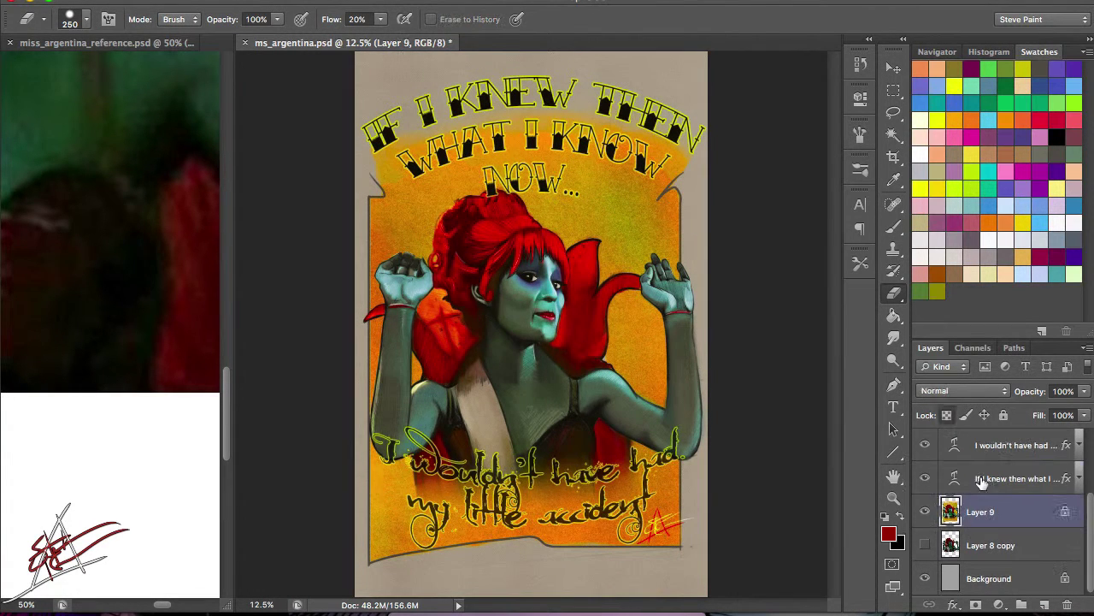
Step: Group both lettering layers above the Color Lookup adjustment and hide the group
{"action": "left_click_drag", "start_coordinate": [987, 518], "coordinate": [956, 447]}
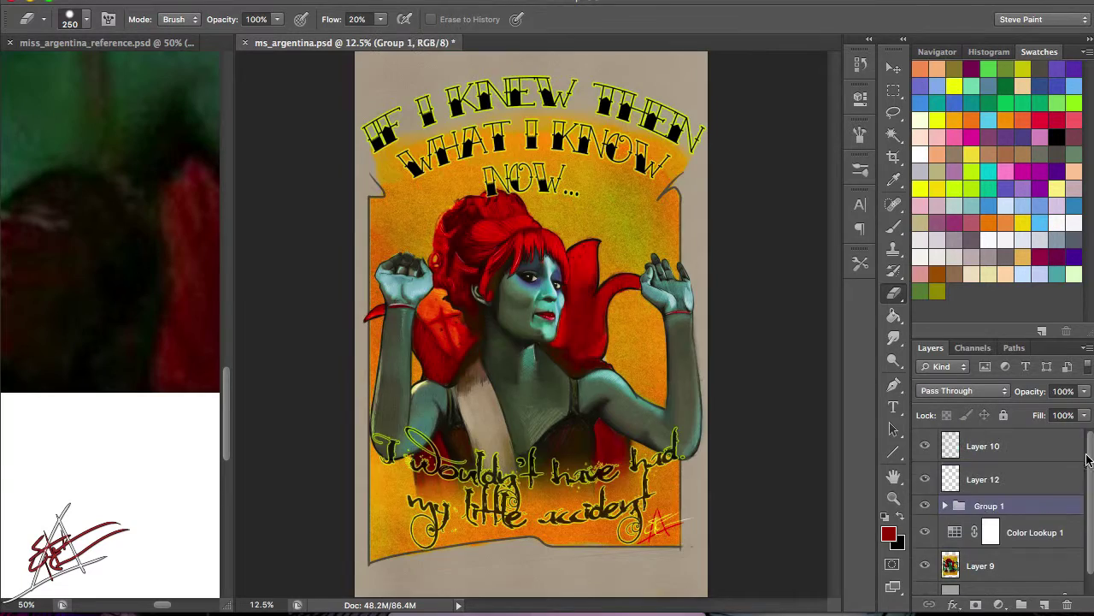
{"action": "left_click_drag", "start_coordinate": [987, 507], "coordinate": [985, 537]}
{"action": "key", "text": "d"}
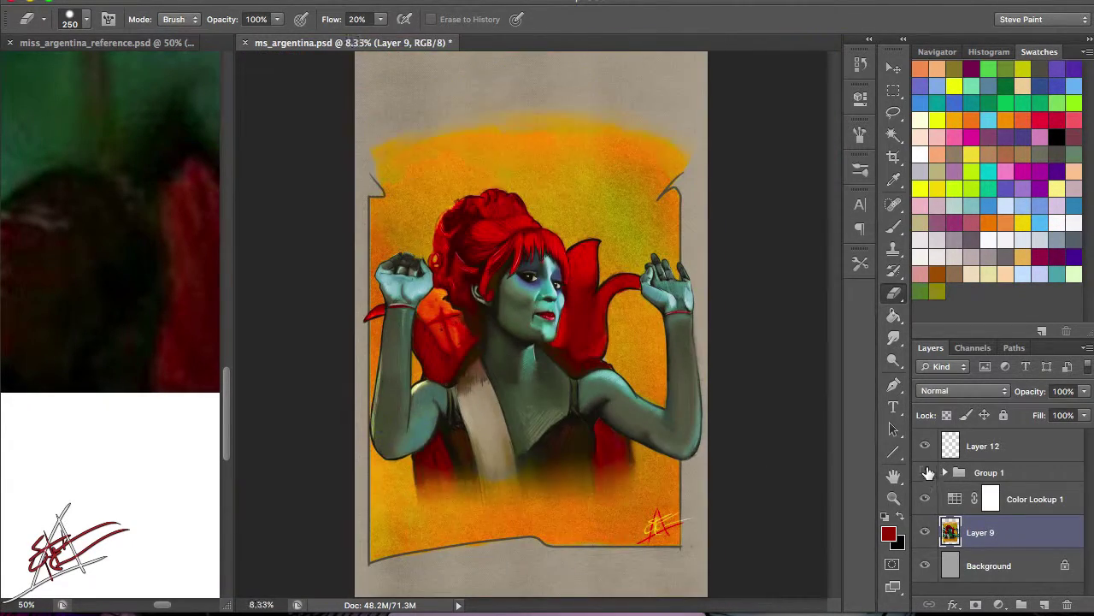
Step: Move the signature up onto the figure's blurred lower edge, with Normal blending at 100% opacity
{"action": "key", "text": "v"}
{"action": "left_click_drag", "start_coordinate": [701, 523], "coordinate": [623, 483]}
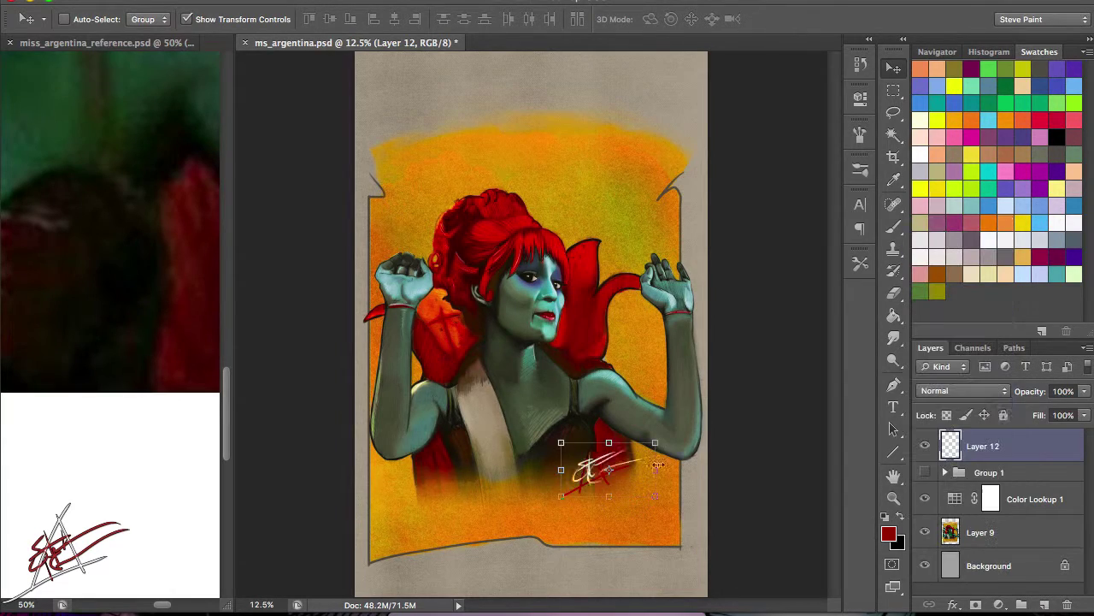
{"action": "key", "text": "b"}
{"action": "left_click", "coordinate": [137, 2]}
{"action": "left_click", "coordinate": [191, 176]}
{"action": "key", "text": "Return"}
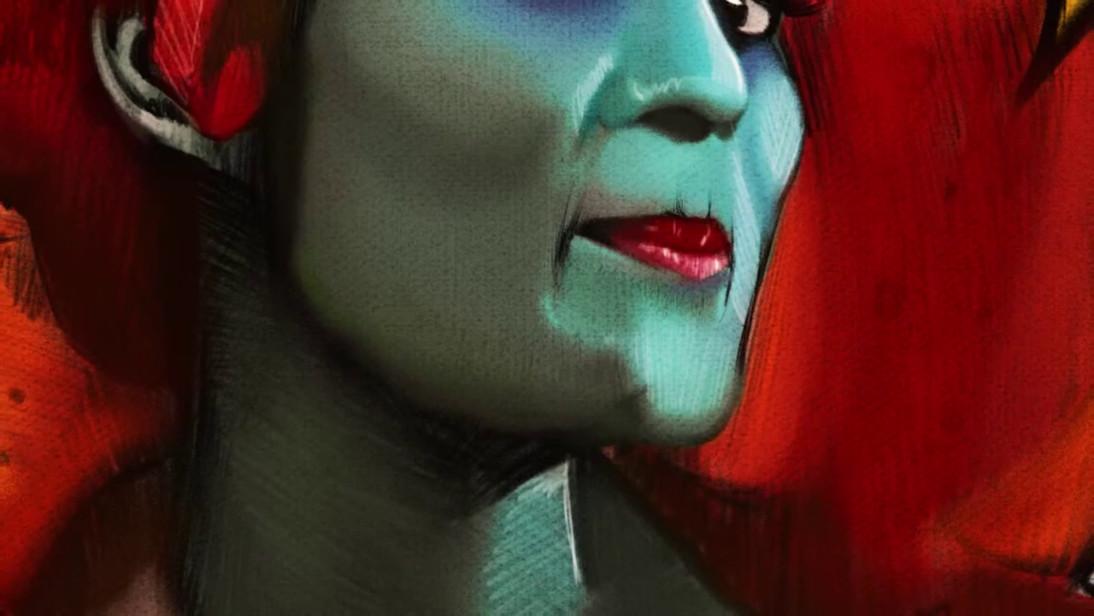